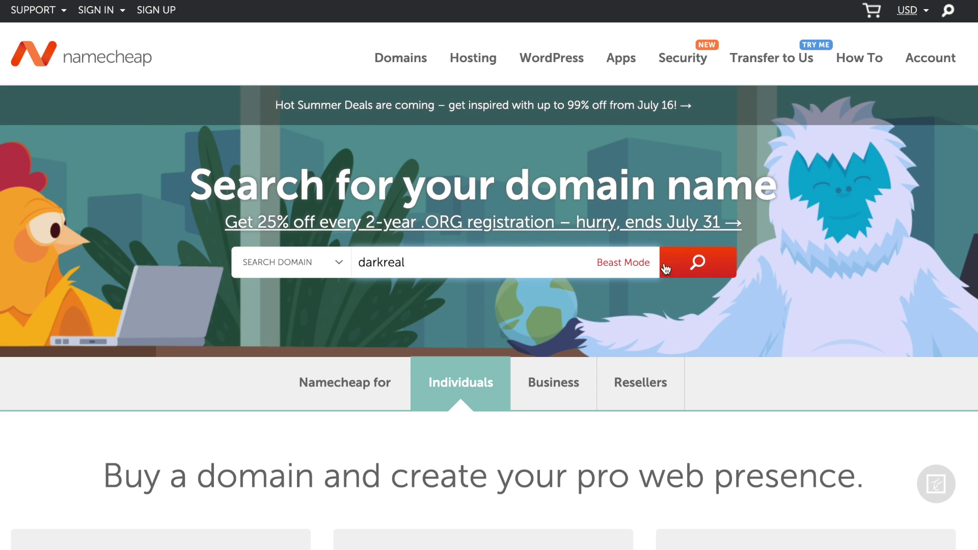
- Search darkreal domains, take the cart through Confirm Order and reach the Namecheap dashboard
left_click(673, 264)
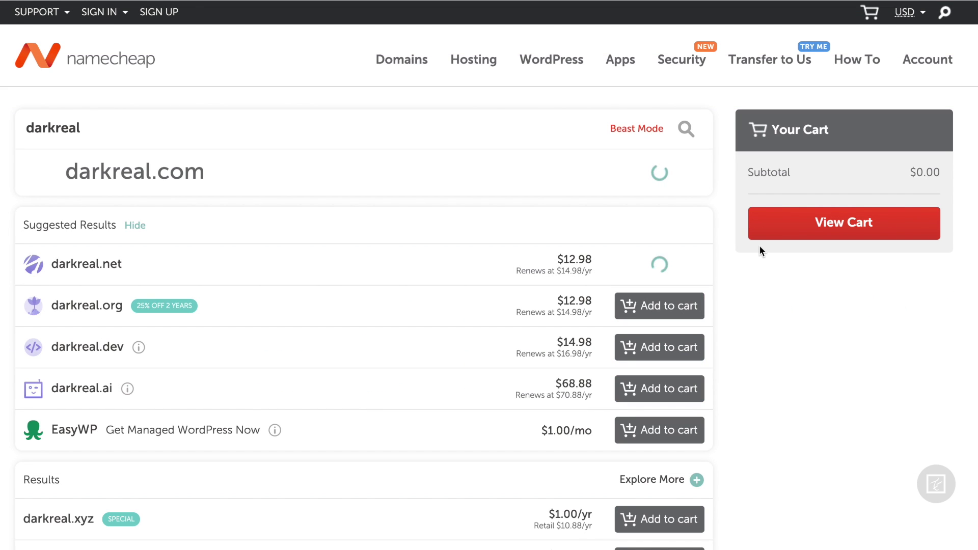
left_click(779, 305)
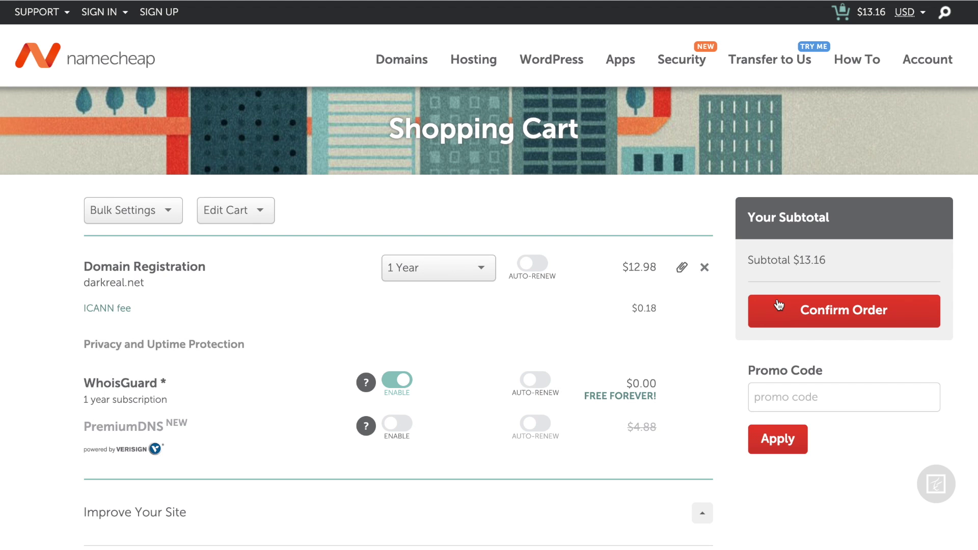
left_click(779, 305)
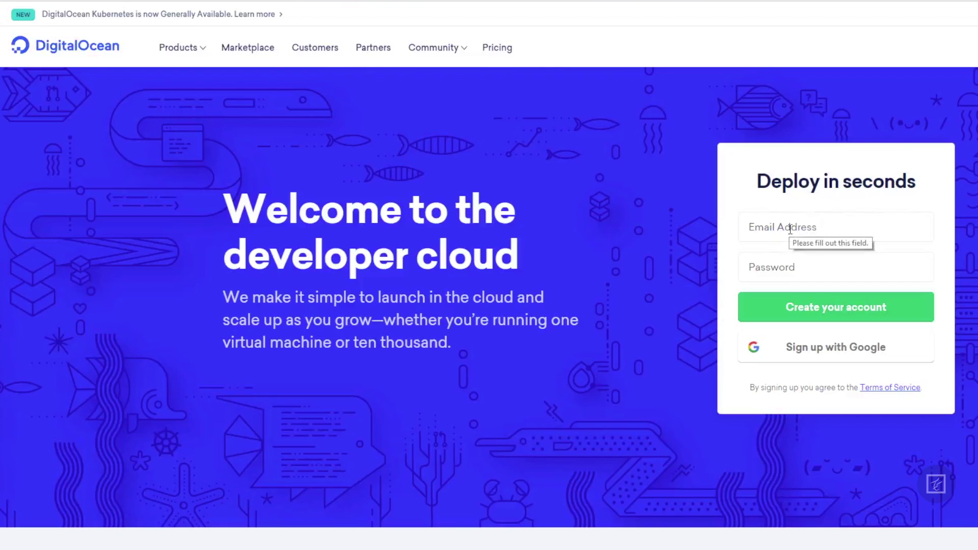
- Autofill the saved email and password to create the DigitalOcean account
left_click(790, 228)
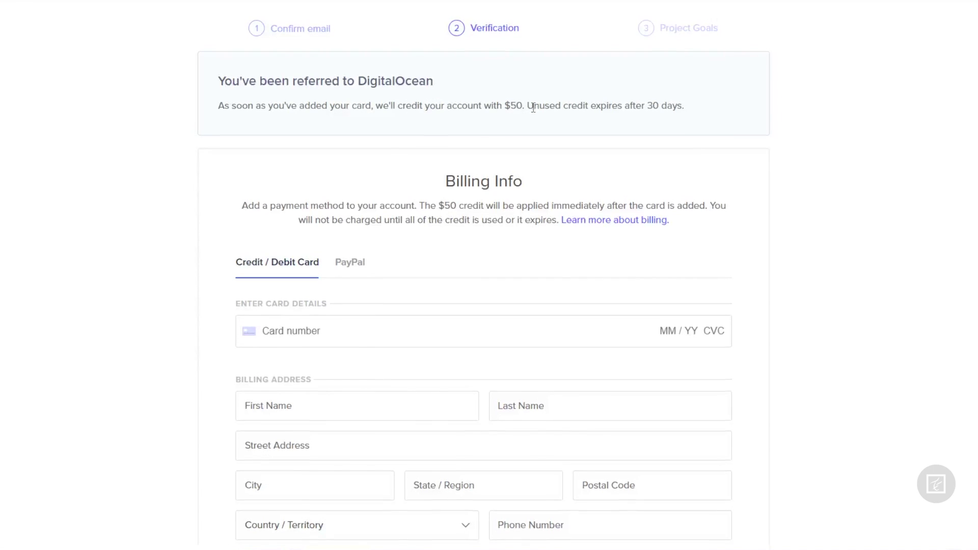
scroll(529, 106, "down", 3)
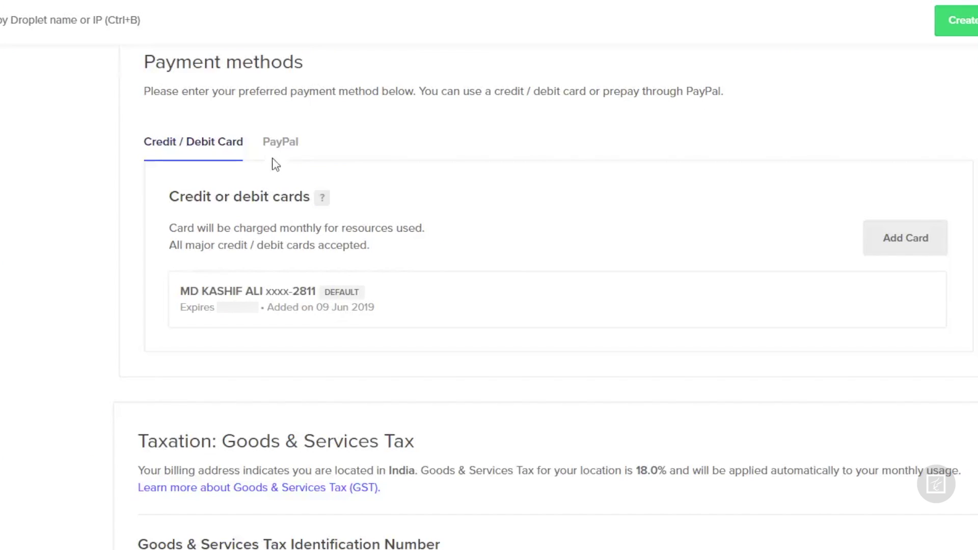
- Choose PayPal as payment method and proceed with the US $5.00 prepayment
left_click(280, 147)
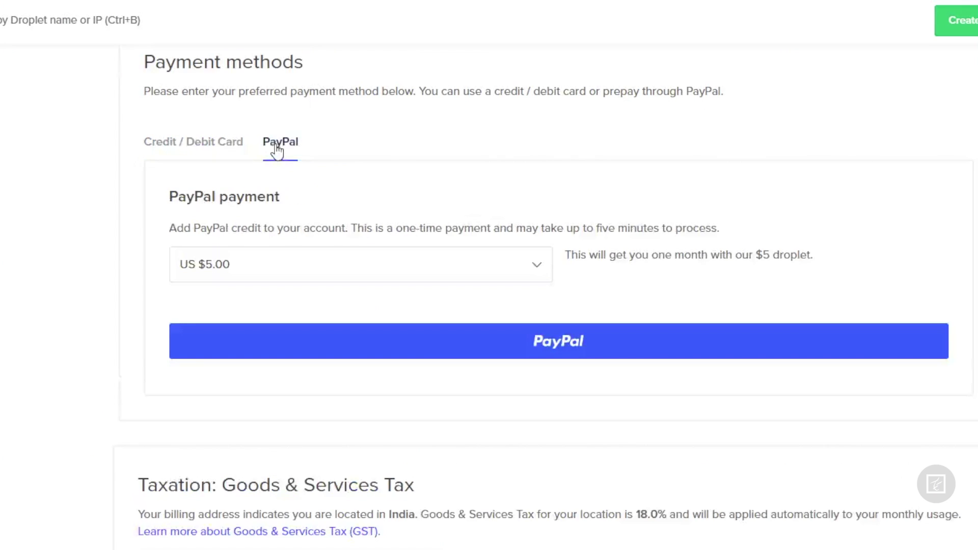
left_click(326, 266)
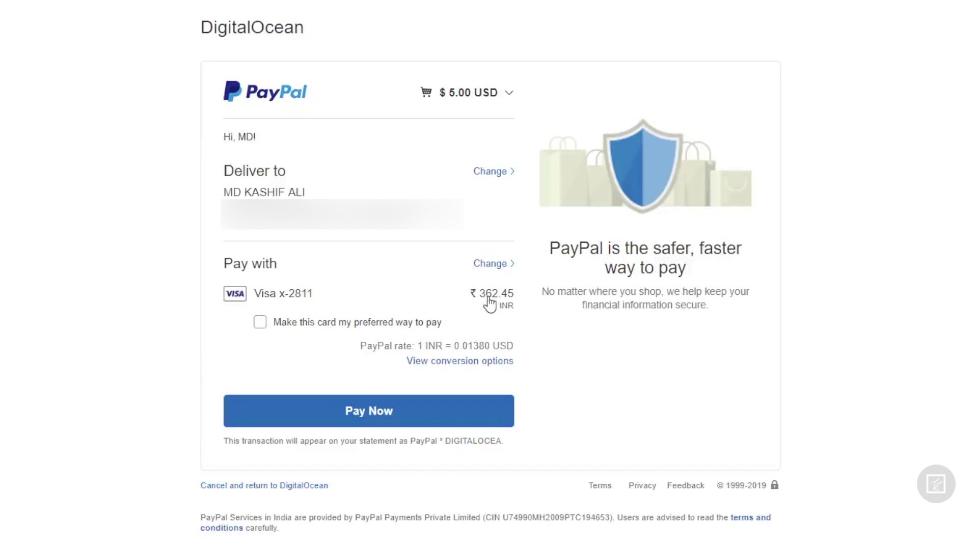
- Pay the $5.00 DigitalOcean charge with the saved Visa card via Pay Now
left_click(415, 411)
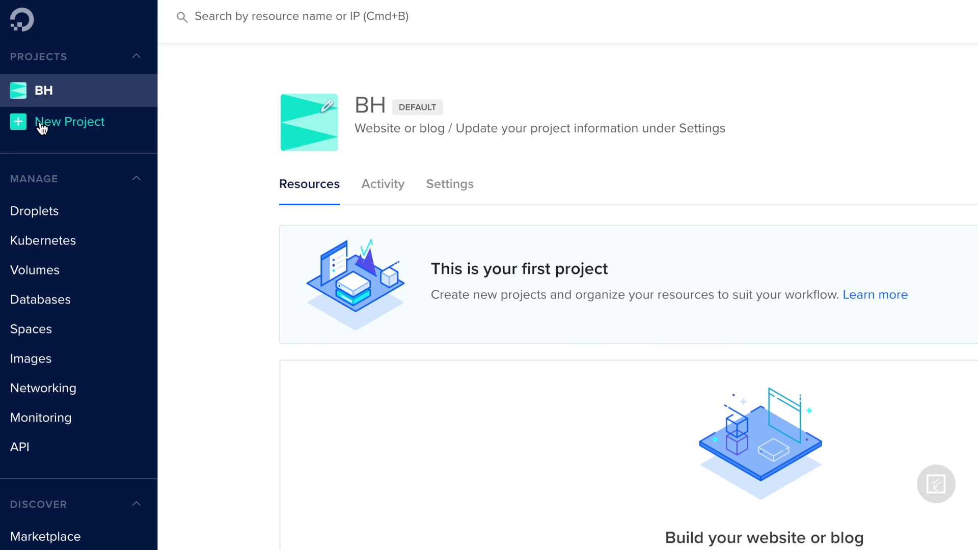
- Create project DarkReal, description 'Its DarkReal Time', purpose Website or blog, skipping resource moves
left_click(42, 124)
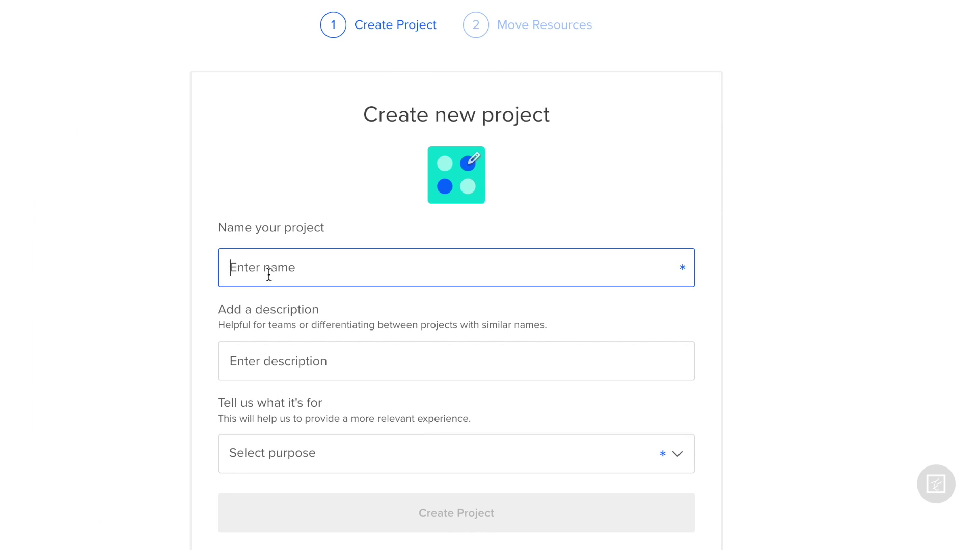
type("Dark")
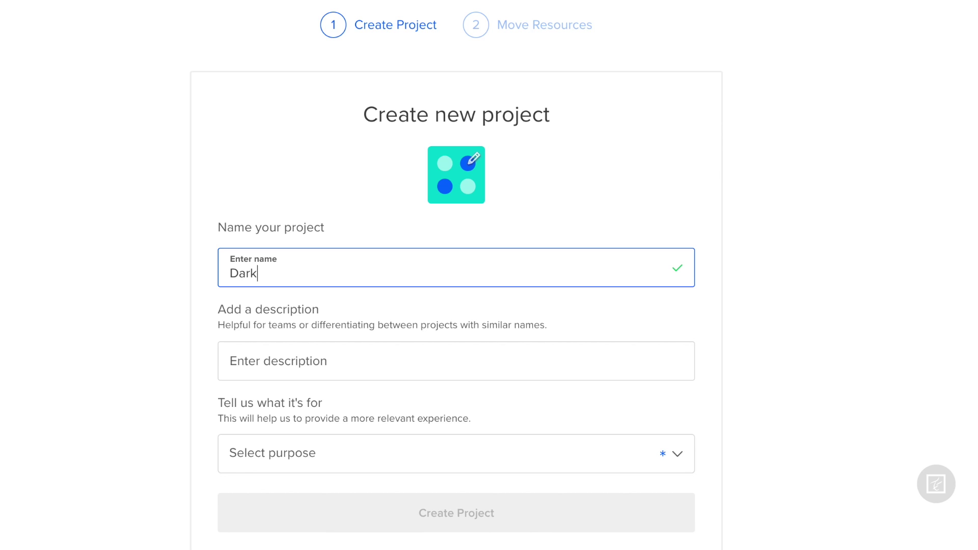
type("Real")
key("Tab")
type("Its ")
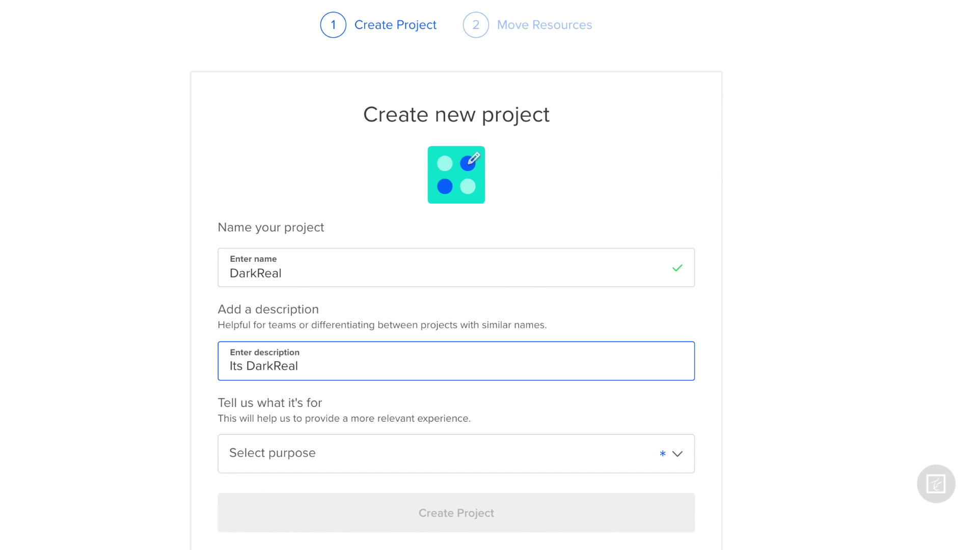
type("Time")
left_click(317, 452)
scroll(322, 472, "down", 2)
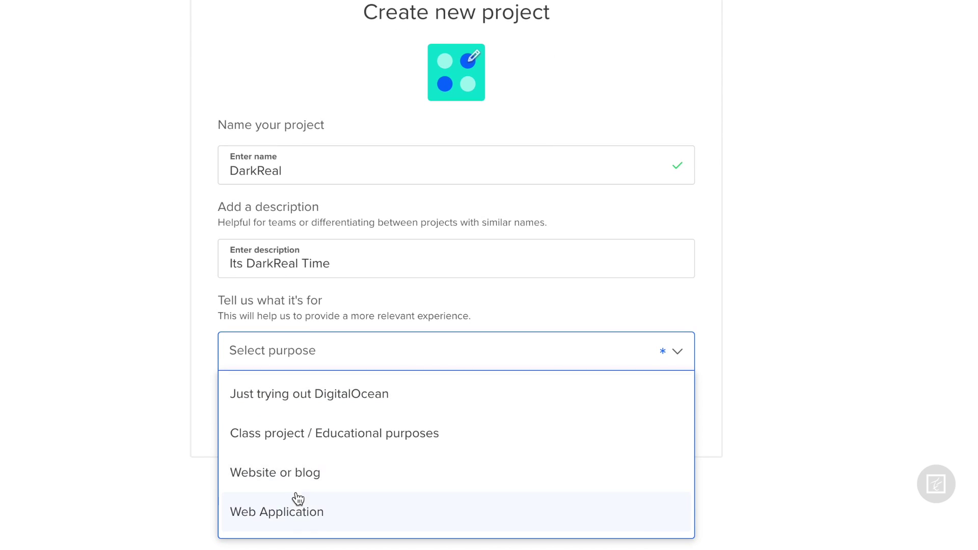
left_click(307, 480)
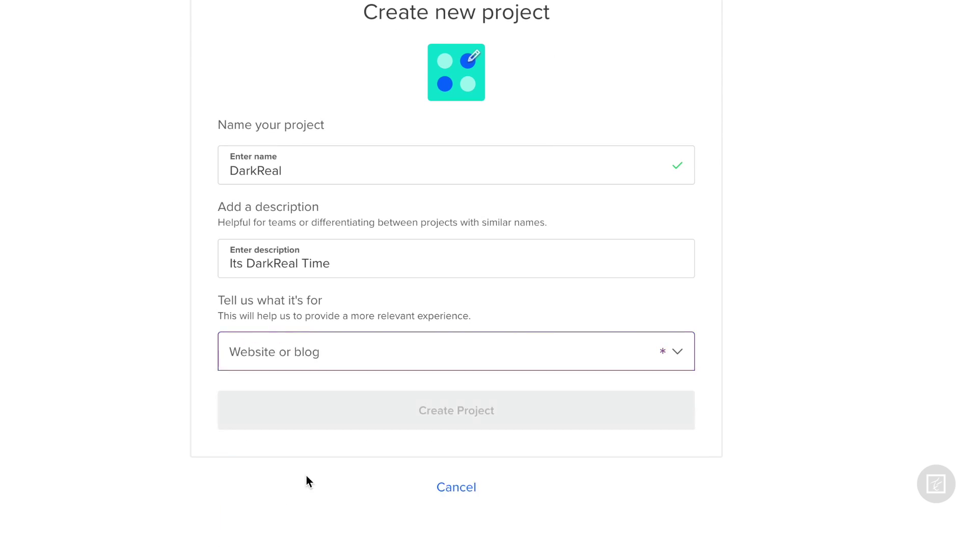
left_click(395, 412)
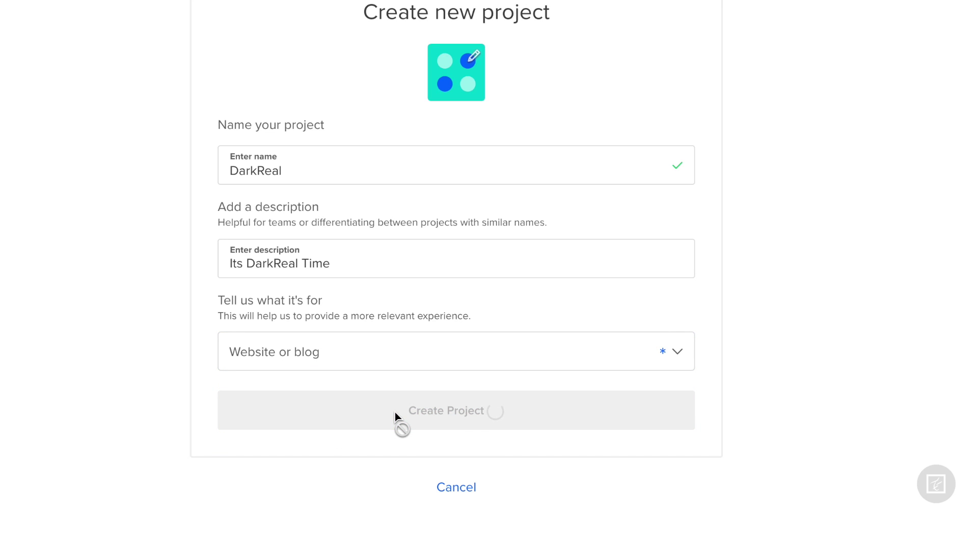
left_click(541, 393)
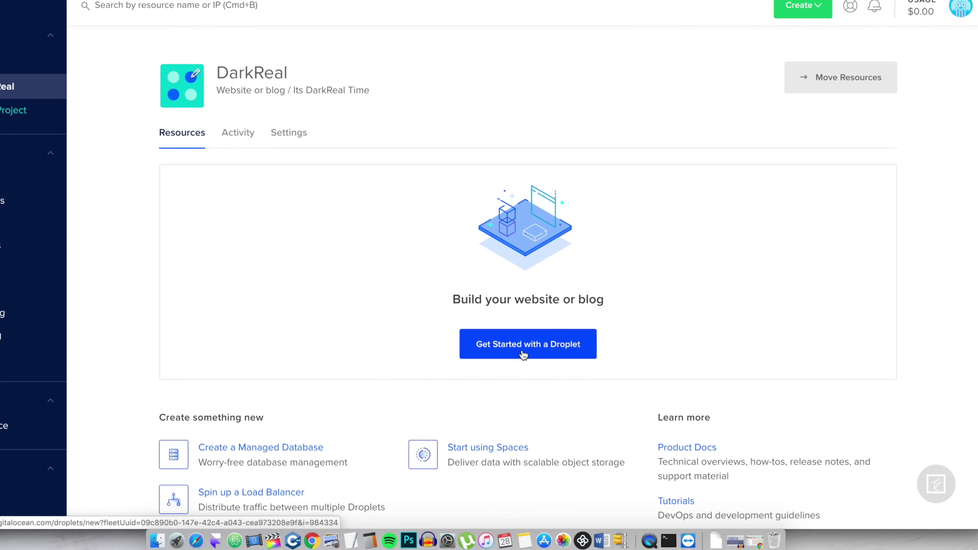
- Start a droplet, choose the $5/mo Standard plan and the Bangalore datacenter
left_click(523, 353)
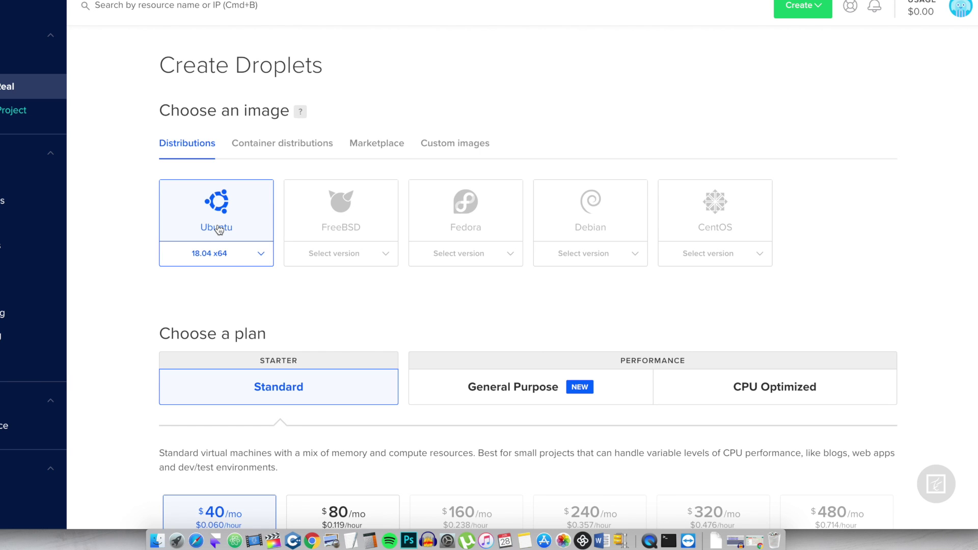
scroll(218, 230, "down", 3)
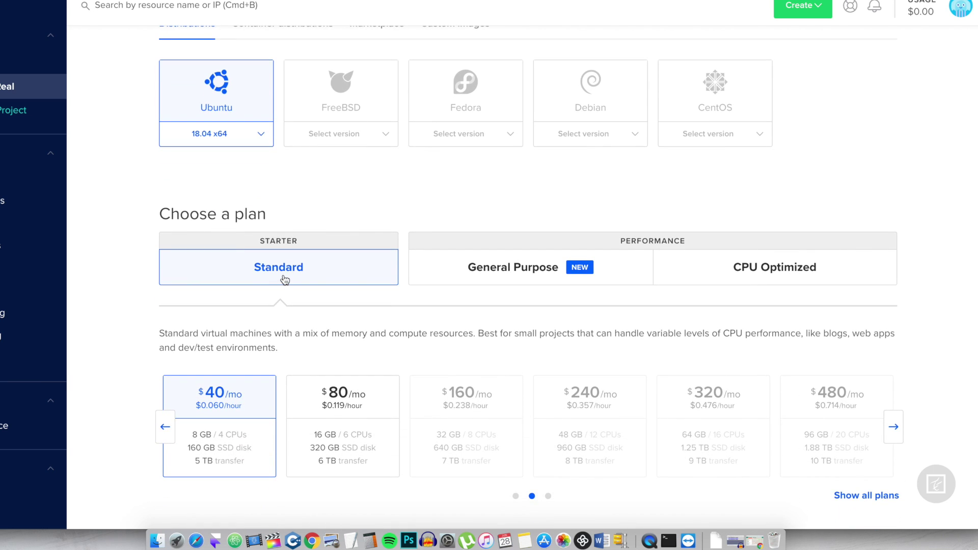
scroll(284, 281, "down", 4)
left_click(164, 276)
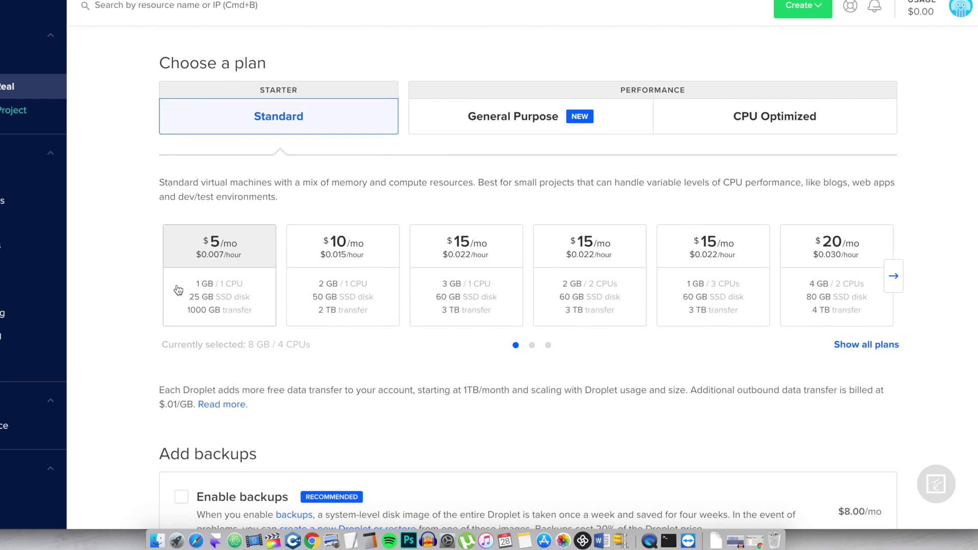
left_click(235, 293)
scroll(235, 293, "down", 3)
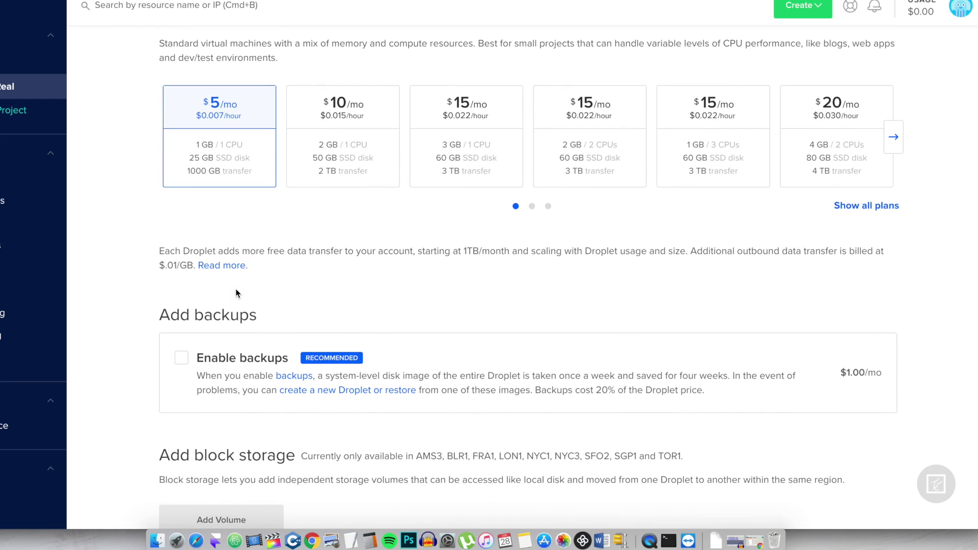
scroll(236, 293, "down", 4)
scroll(235, 293, "down", 3)
scroll(236, 293, "down", 1)
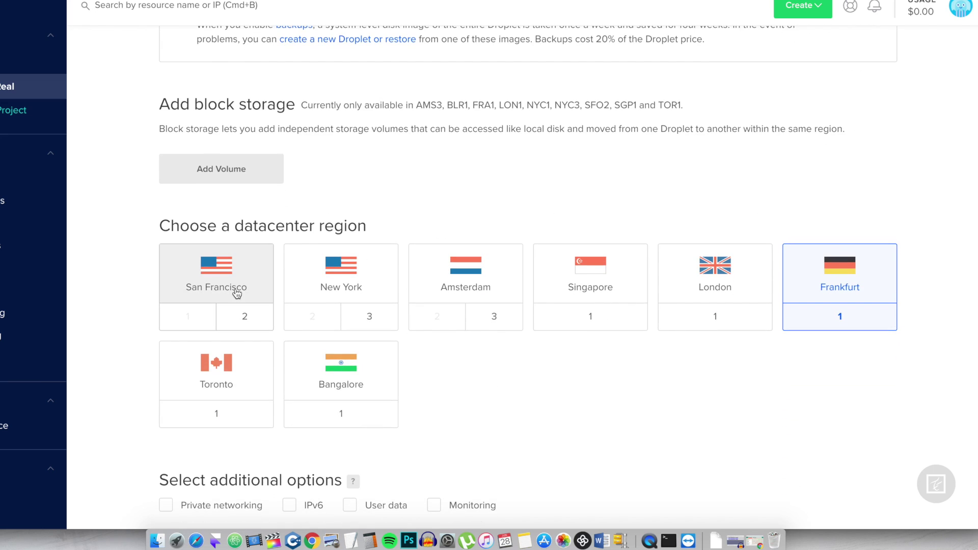
left_click(356, 423)
scroll(356, 425, "down", 3)
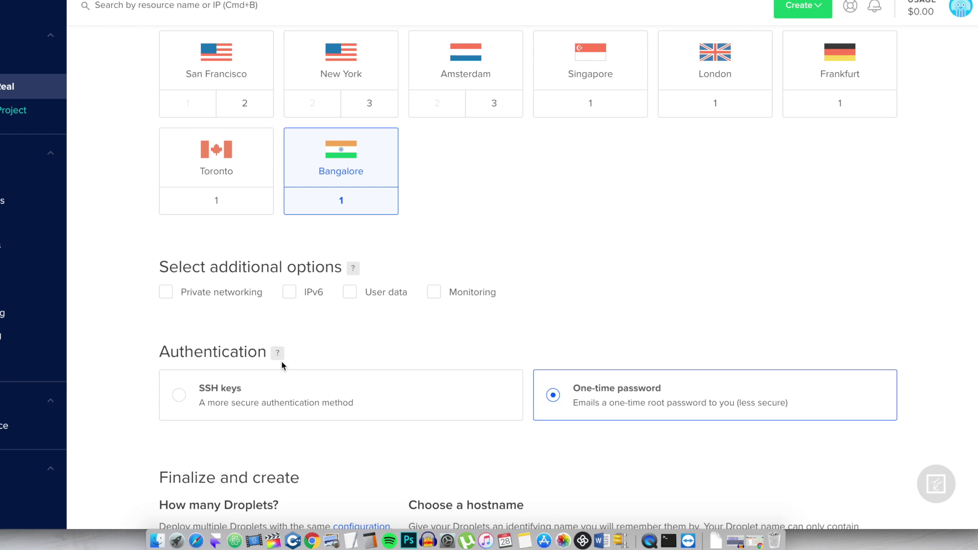
- Enable monitoring, rename the hostname to 'wordpress' and create the droplet
left_click(433, 293)
scroll(417, 340, "down", 3)
scroll(417, 340, "down", 3)
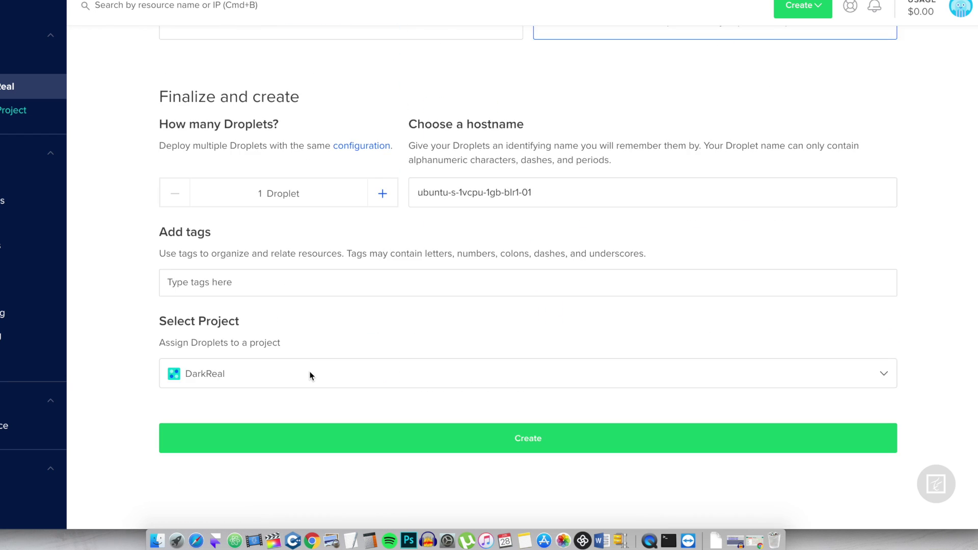
triple_click(535, 191)
type("wordpress")
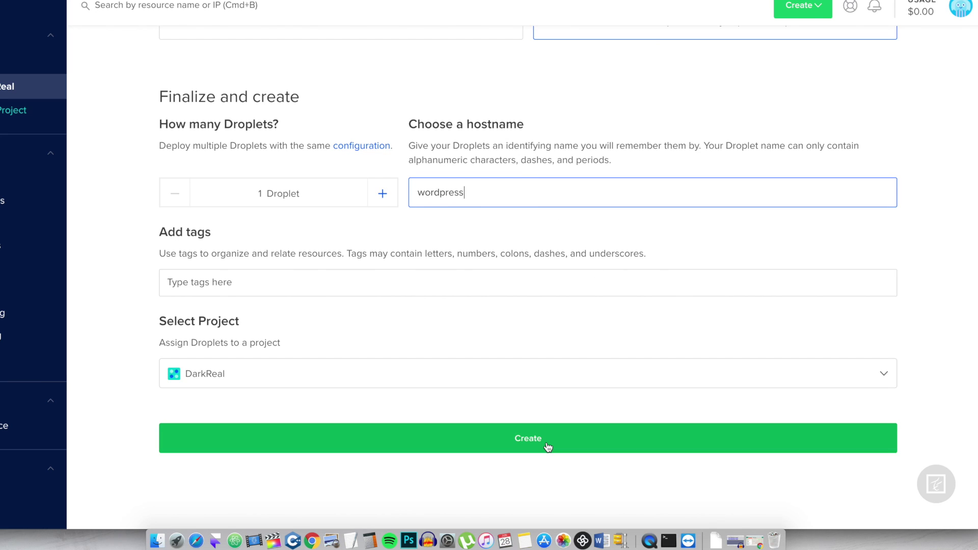
left_click(546, 443)
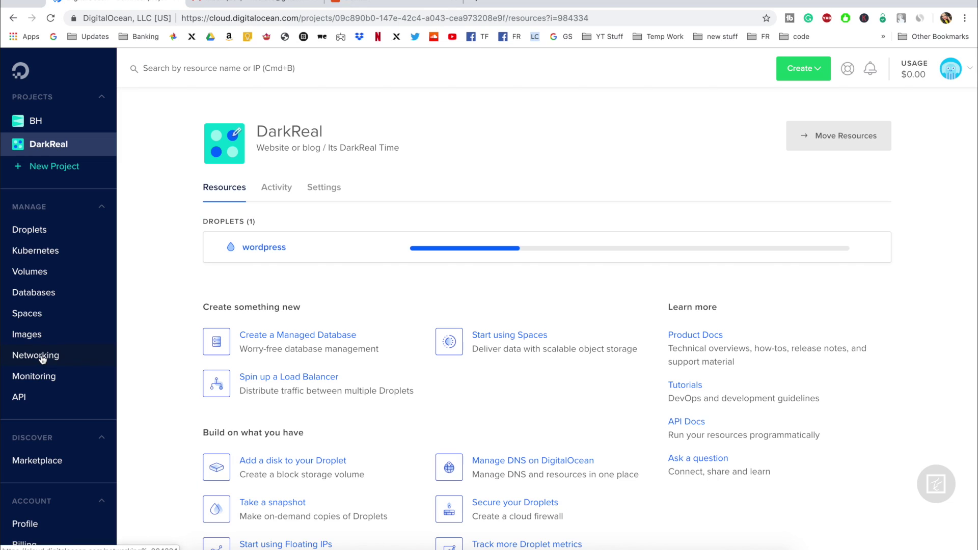
- Add darkreal.com as a domain under the DarkReal project in Networking > Domains
left_click(36, 355)
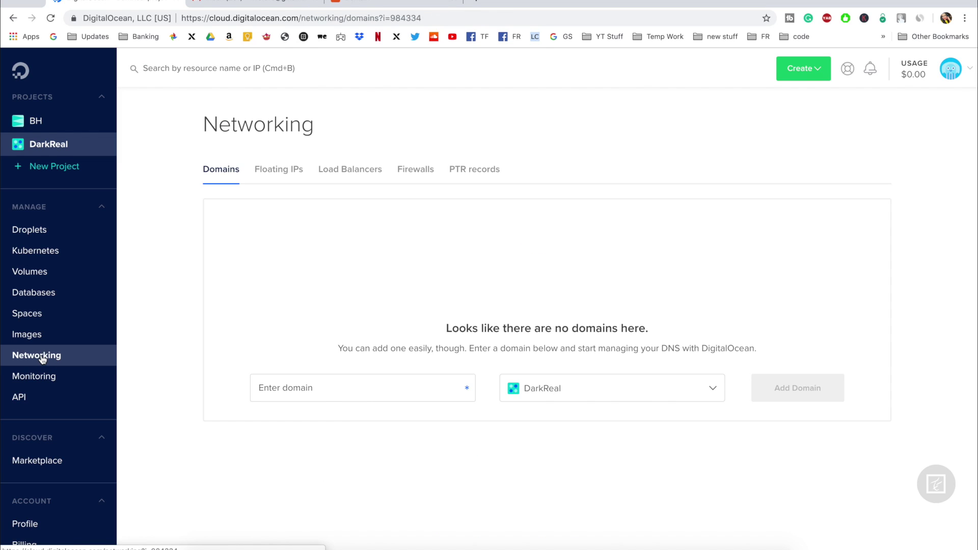
left_click(260, 388)
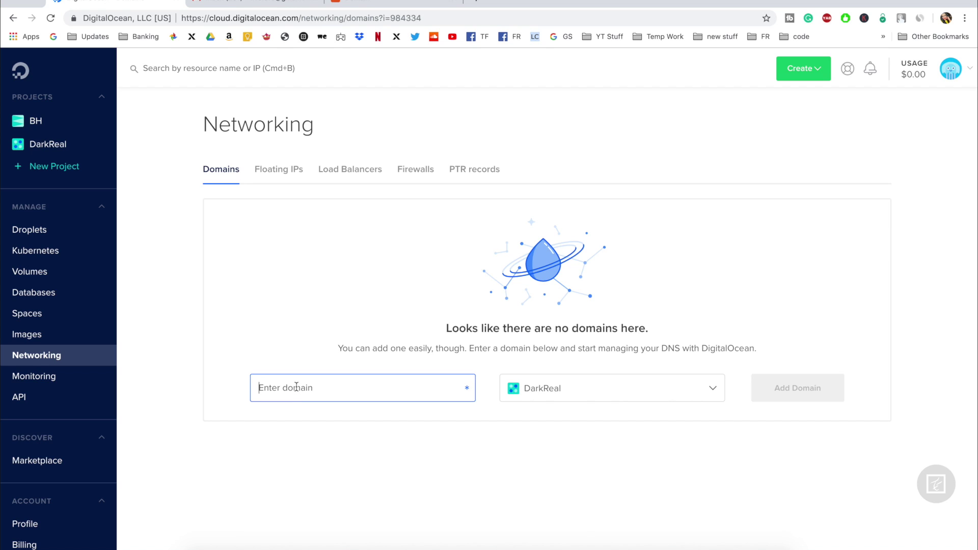
type("darkre")
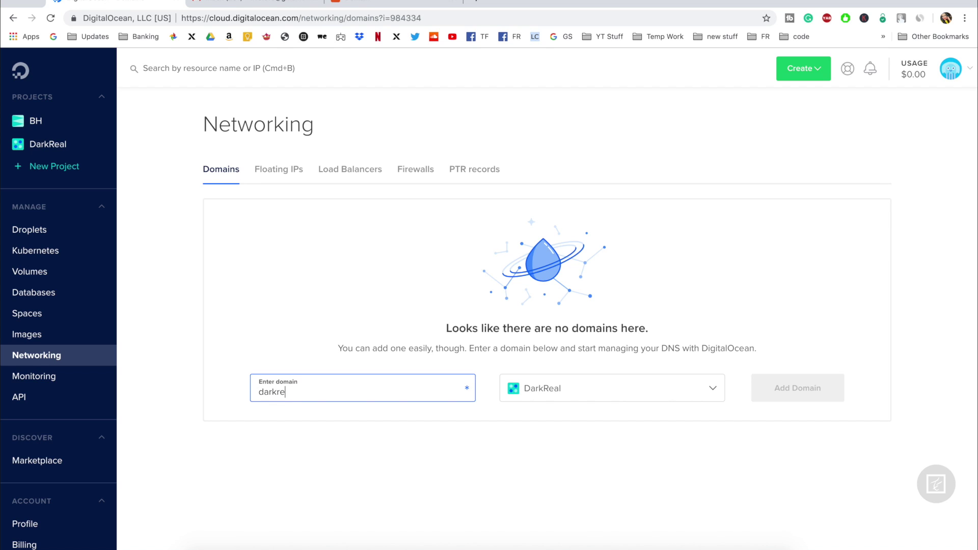
type("al.com")
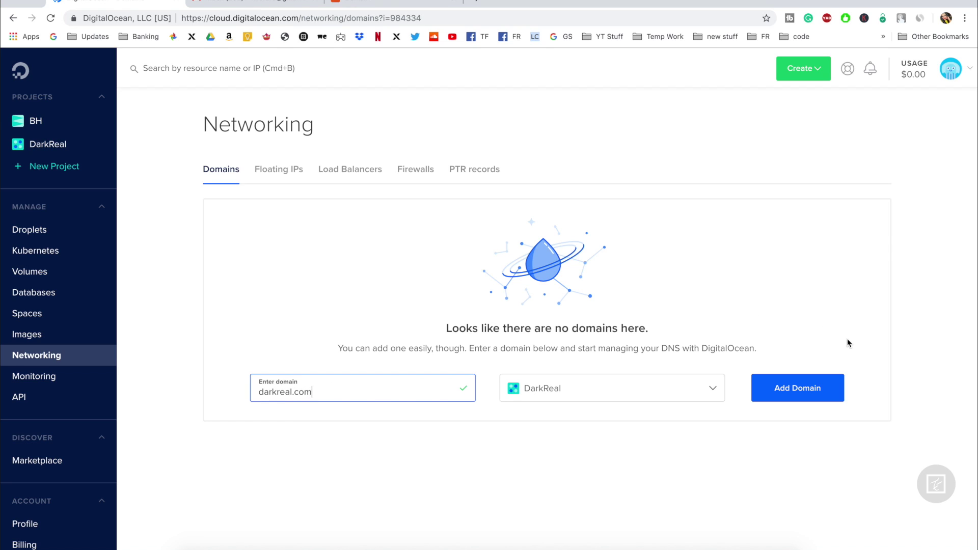
left_click(800, 381)
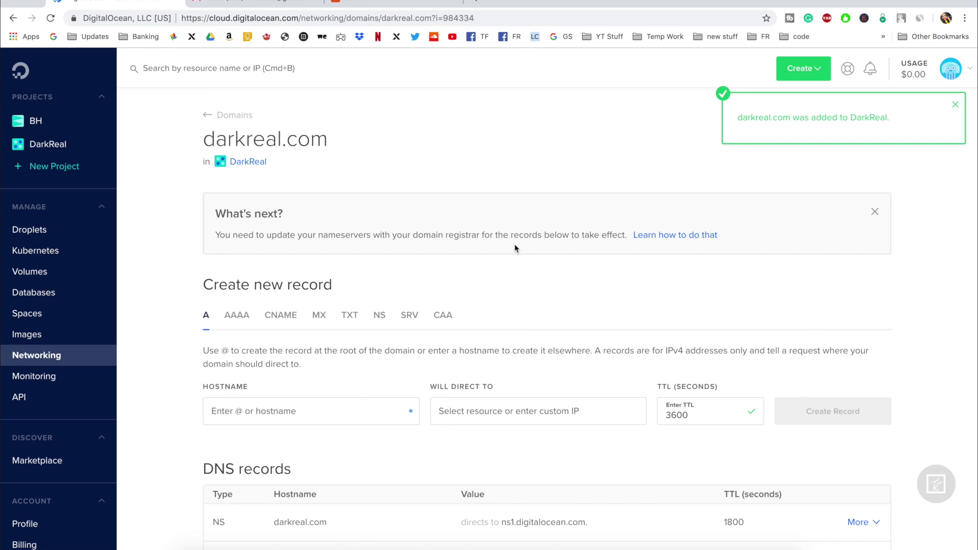
scroll(515, 249, "down", 4)
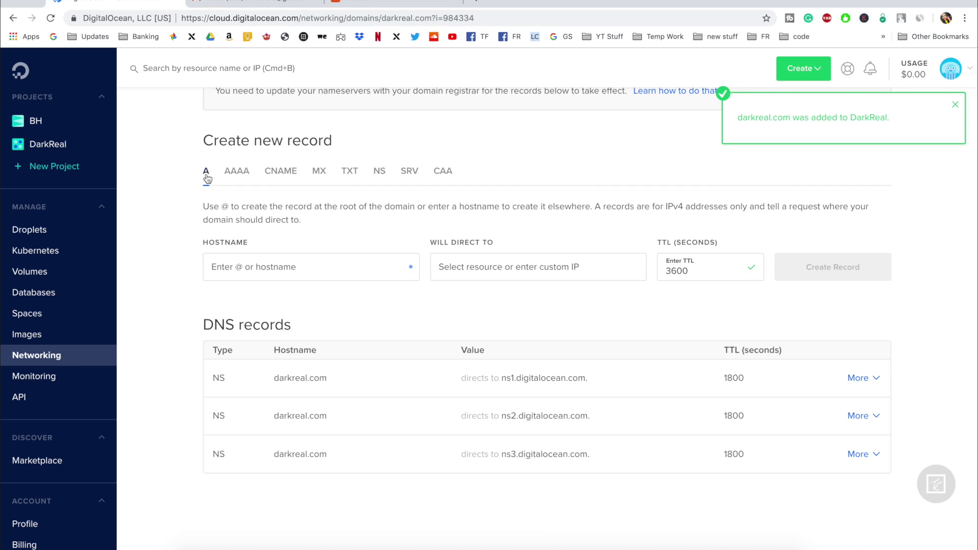
- Create an A record for @ pointing to the wordpress droplet with TTL 600
left_click(288, 269)
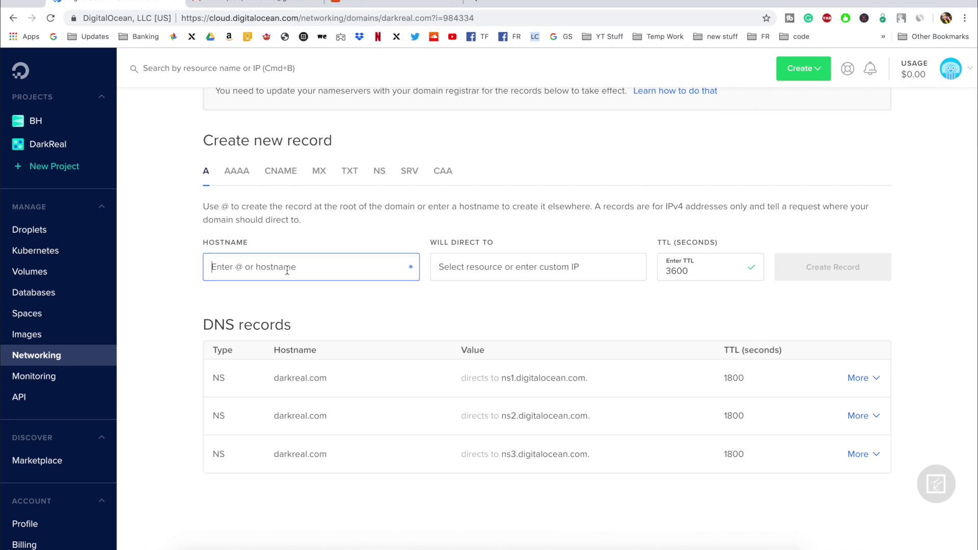
type("@")
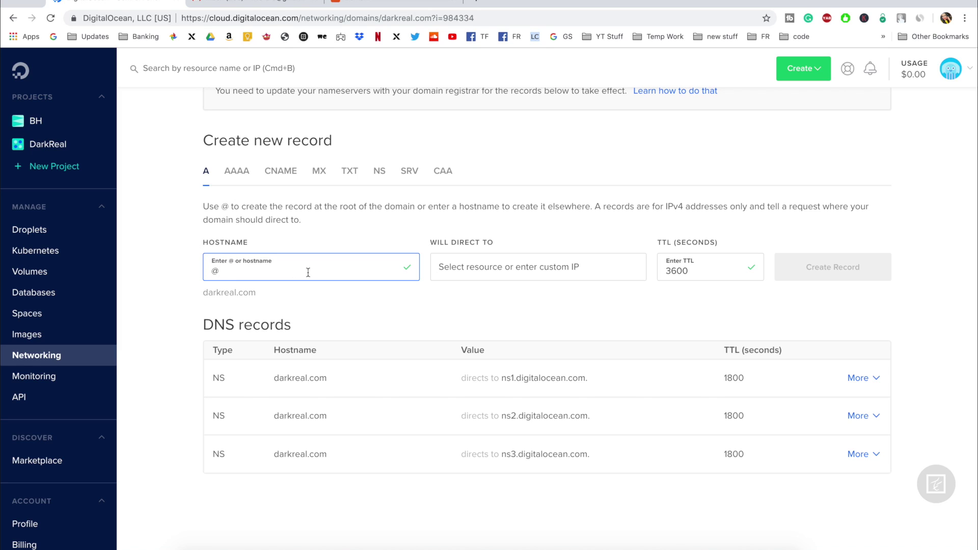
left_click(461, 265)
left_click(496, 295)
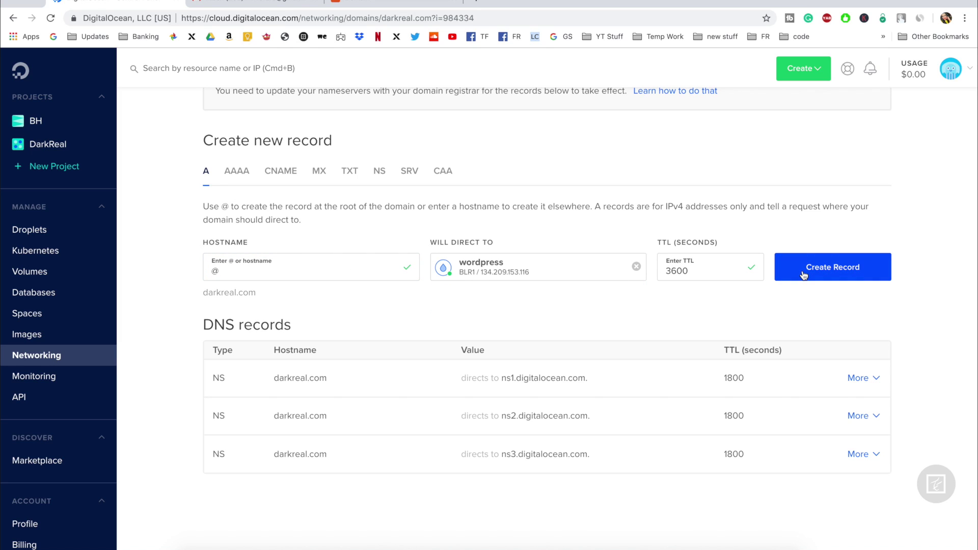
left_click_drag(674, 271, 635, 271)
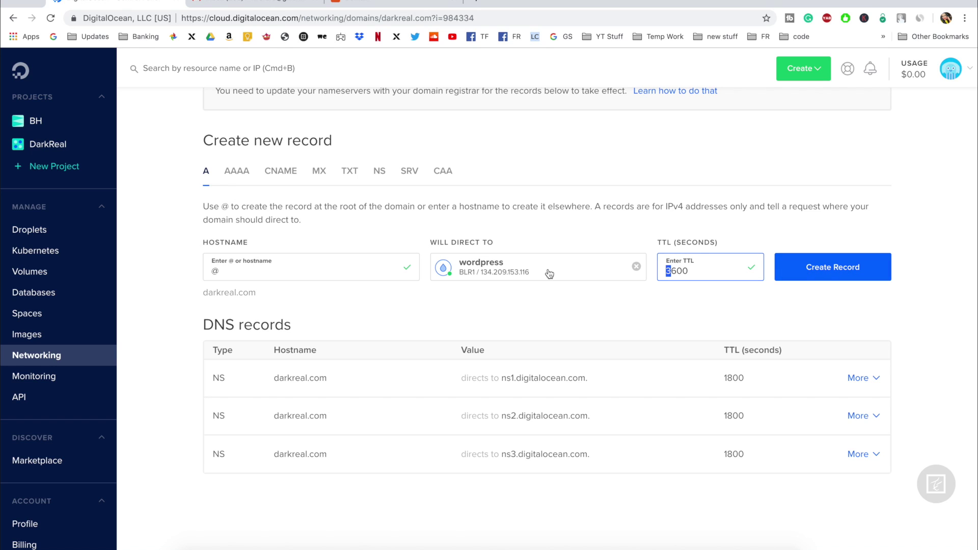
key("BackSpace")
left_click(866, 260)
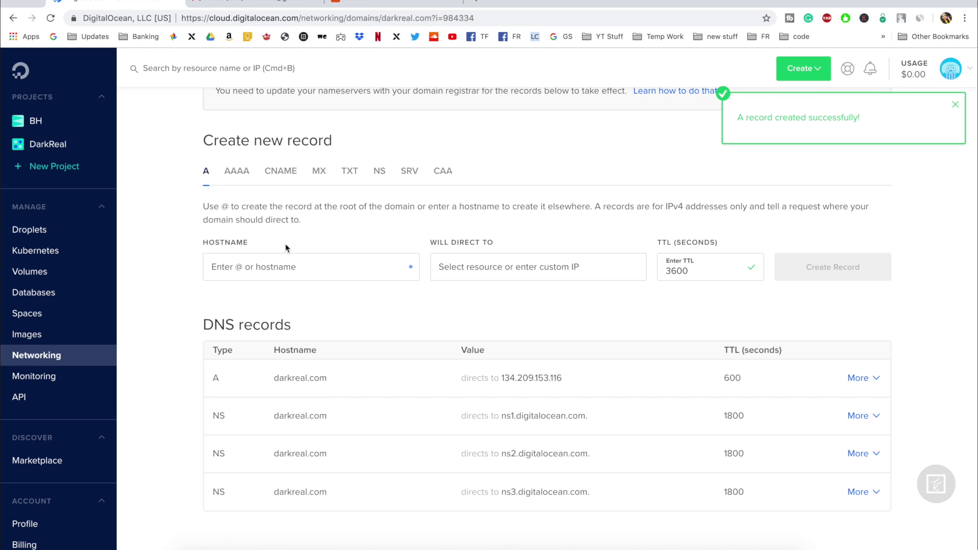
- Create a CNAME record making www an alias of darkreal.com
left_click(279, 174)
left_click(282, 254)
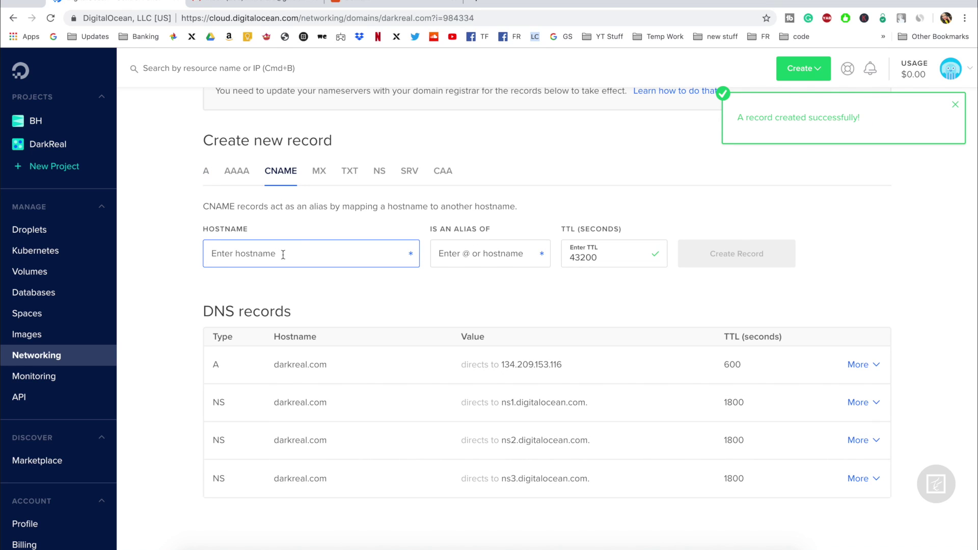
type("www")
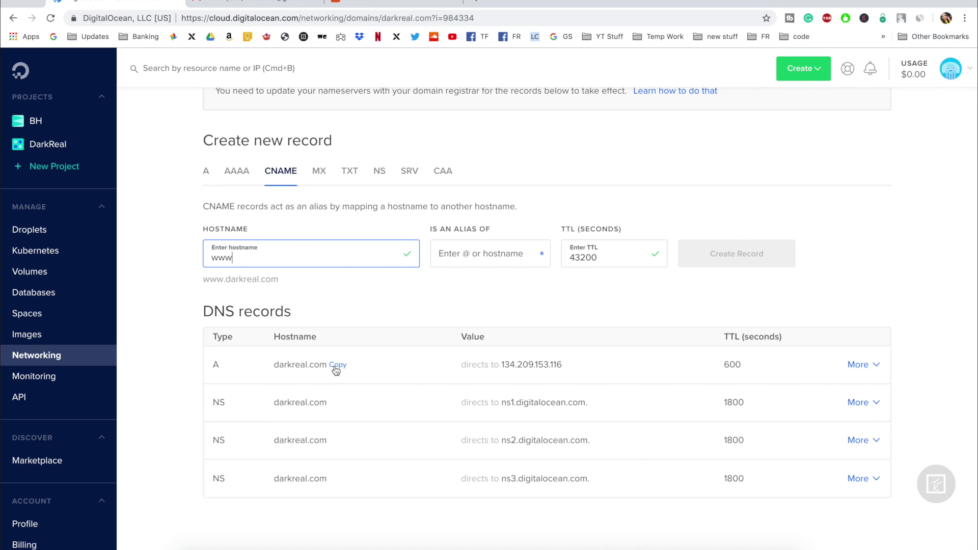
left_click(335, 369)
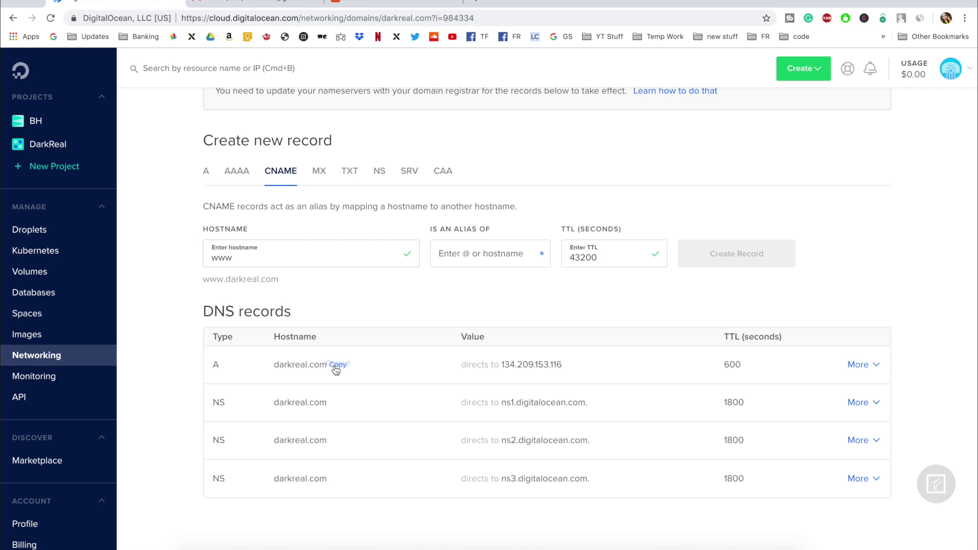
left_click(460, 253)
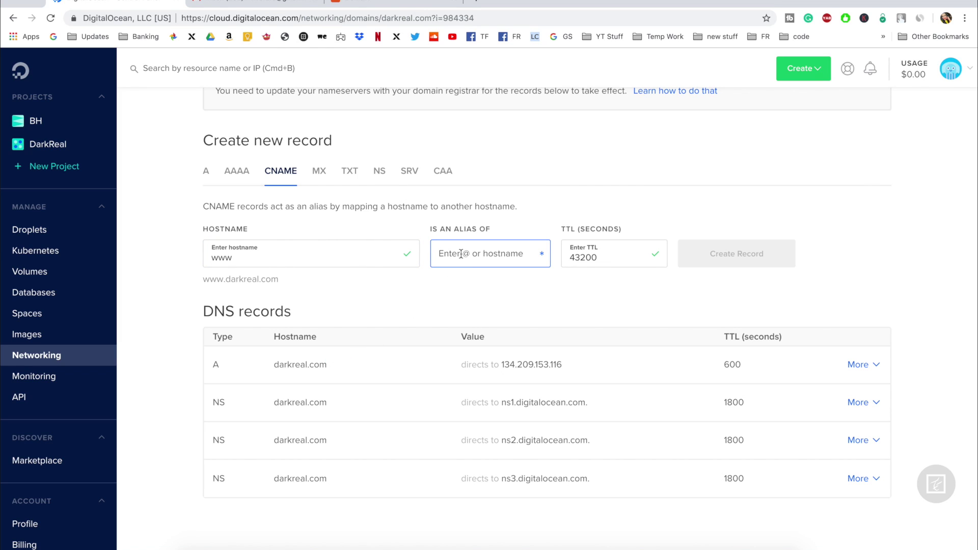
type("darkreal.com")
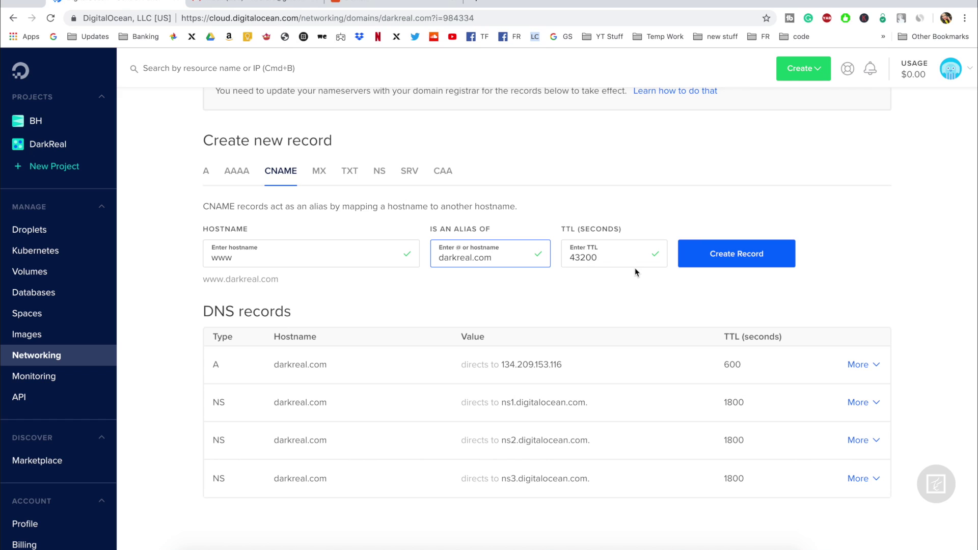
left_click(699, 252)
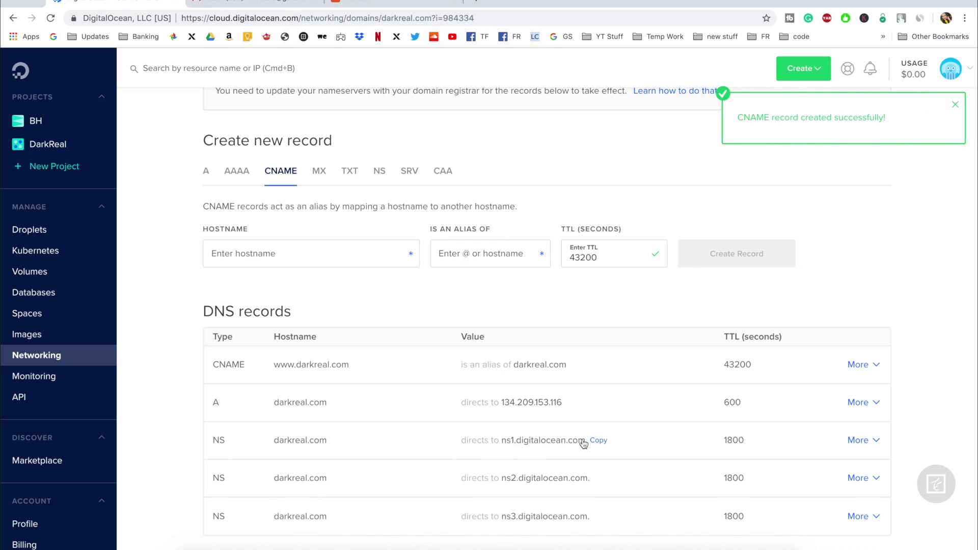
mouse_move(544, 441)
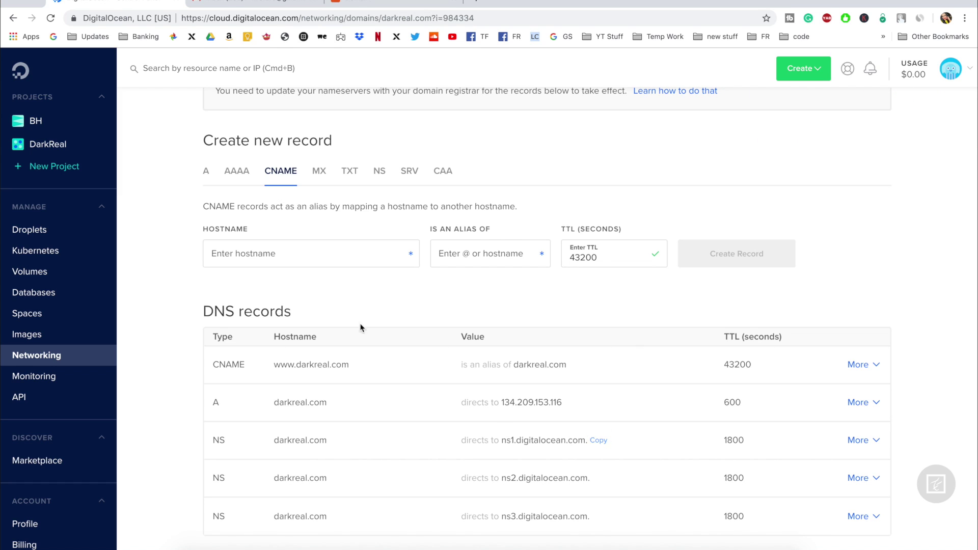
left_click(352, 28)
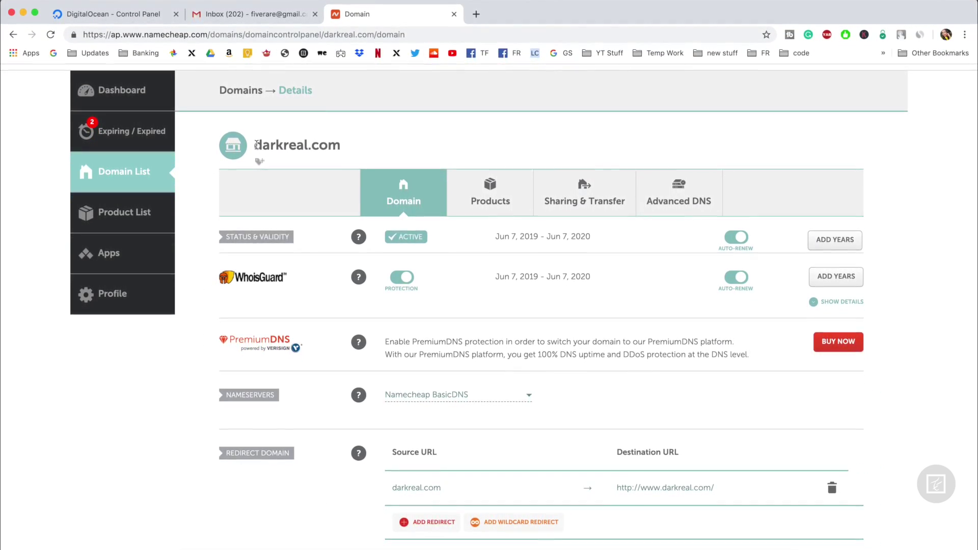
- Switch darkreal.com to Custom DNS with ns1, ns2 and ns3.digitalocean.com and save
left_click_drag(254, 144, 348, 148)
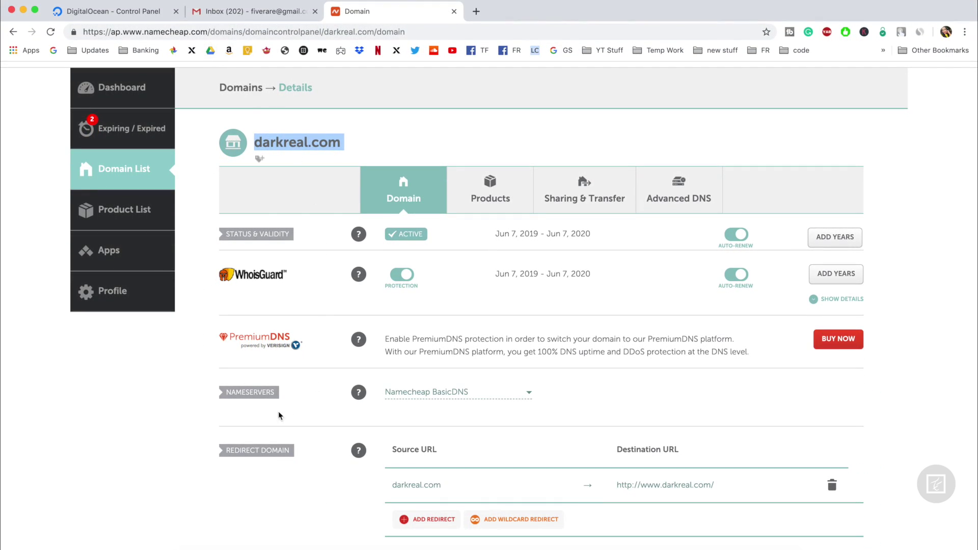
left_click(511, 394)
left_click(451, 456)
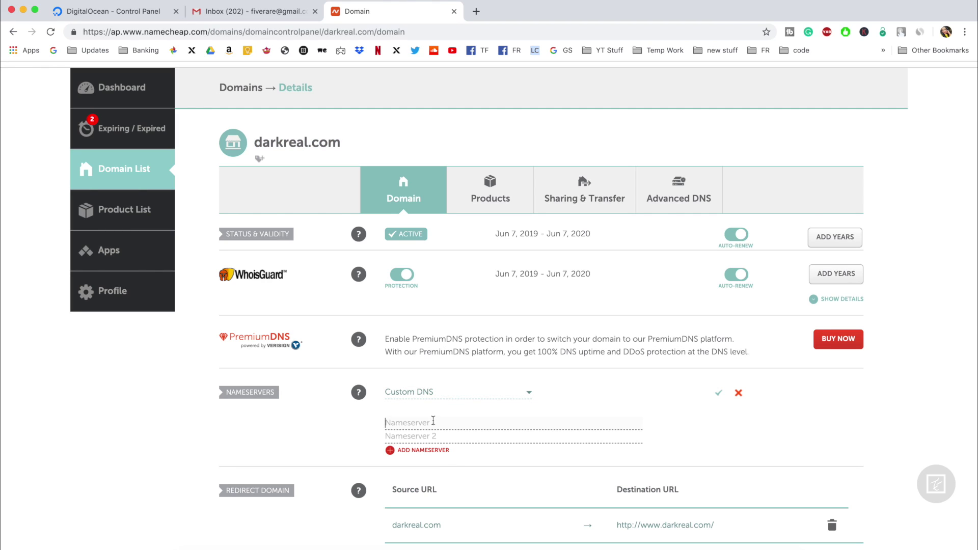
type("ns1.digitalocean.com.ns1.digitalocean.com.")
left_click(428, 451)
type("ns1.digitalocean.com.")
left_click(397, 435)
key("BackSpace")
type("2")
left_click(397, 450)
key("BackSpace")
type("3")
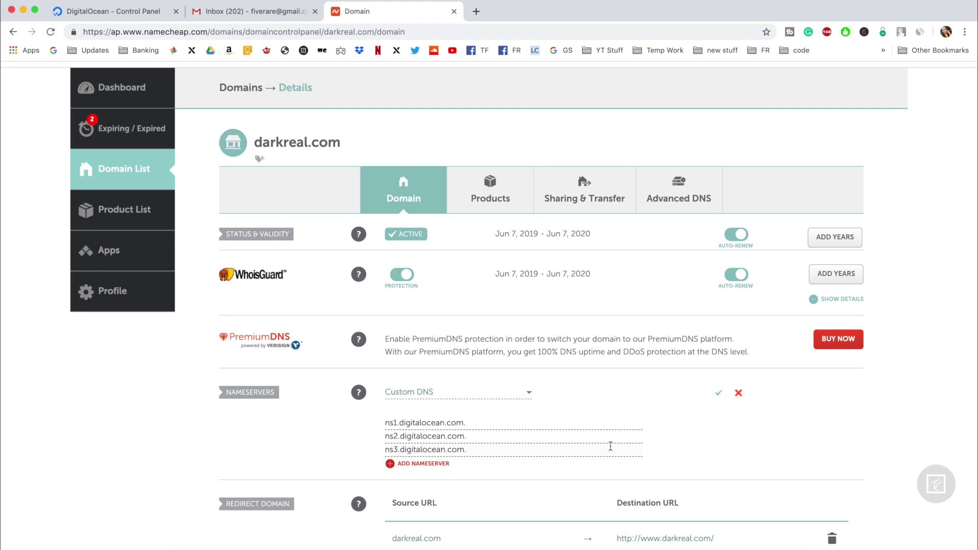
left_click(718, 392)
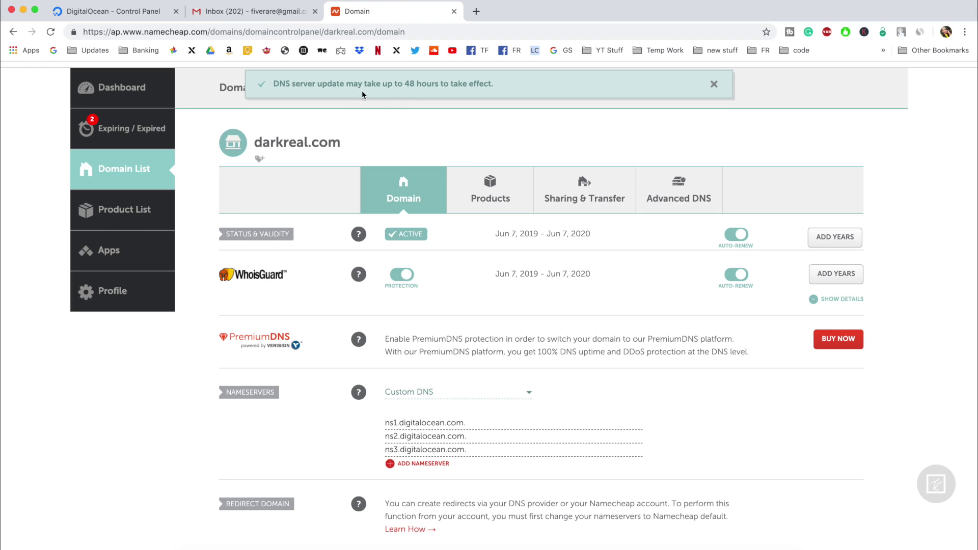
- Go to whatsmydns.net and run the A record propagation lookup for darkreal.com
left_click(475, 11)
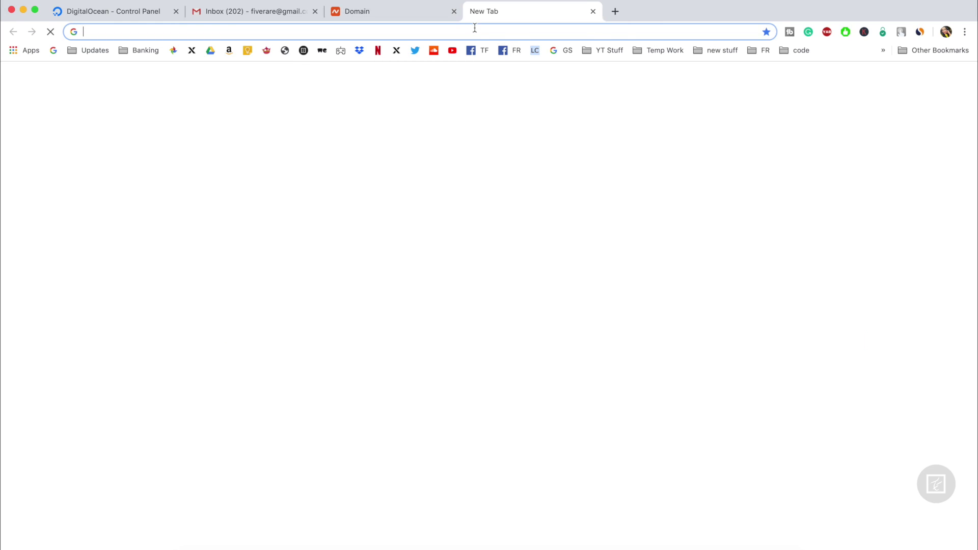
type("whats")
key("Return")
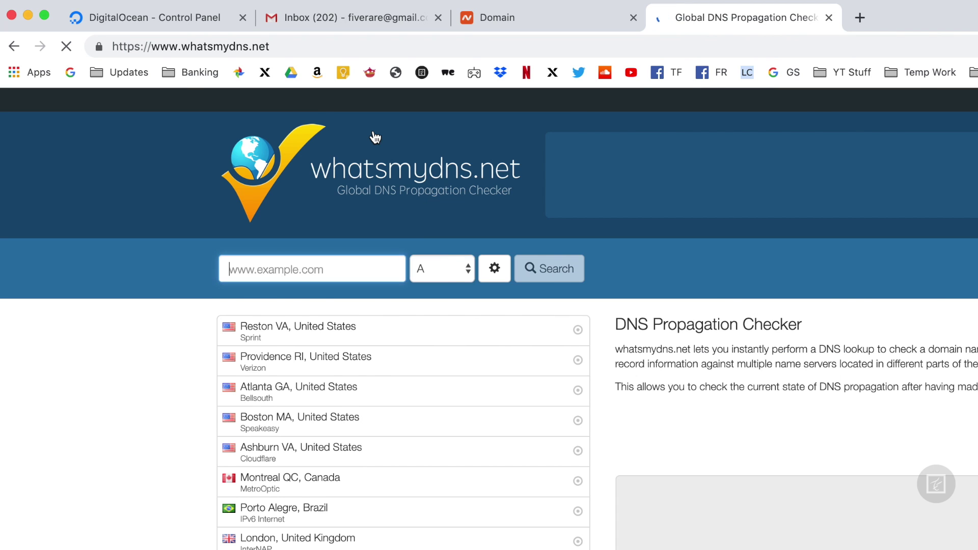
type("dar")
key("Down")
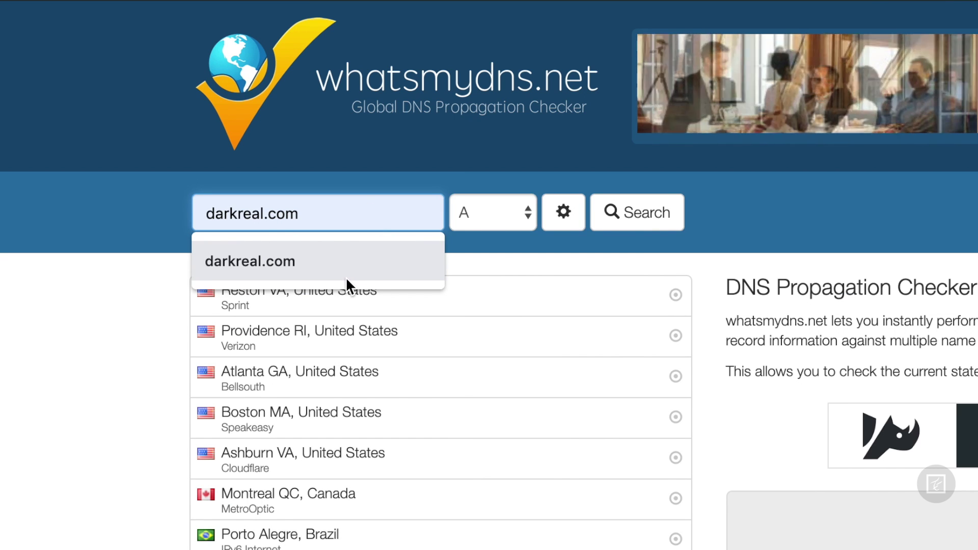
left_click(346, 277)
left_click(637, 215)
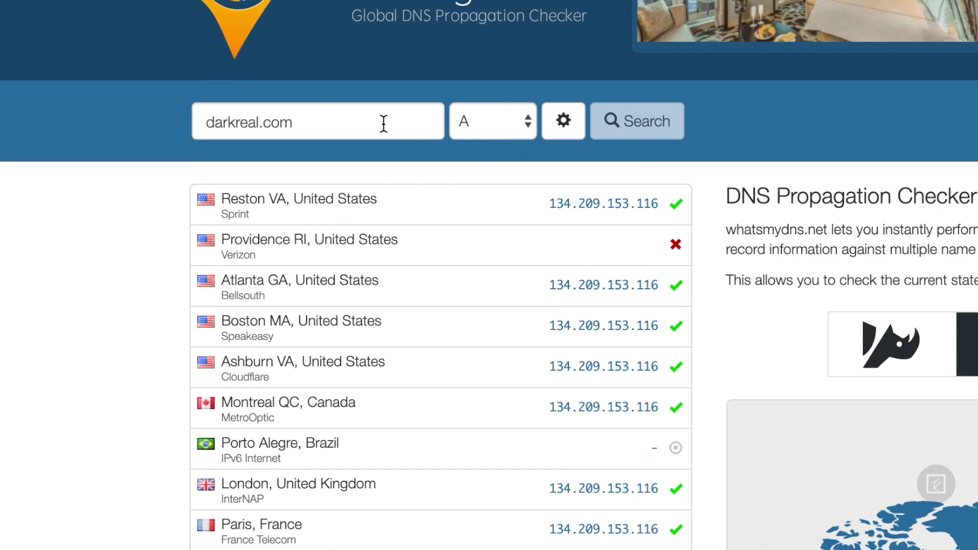
left_click(206, 122)
type("www.darkreal.com")
left_click(464, 119)
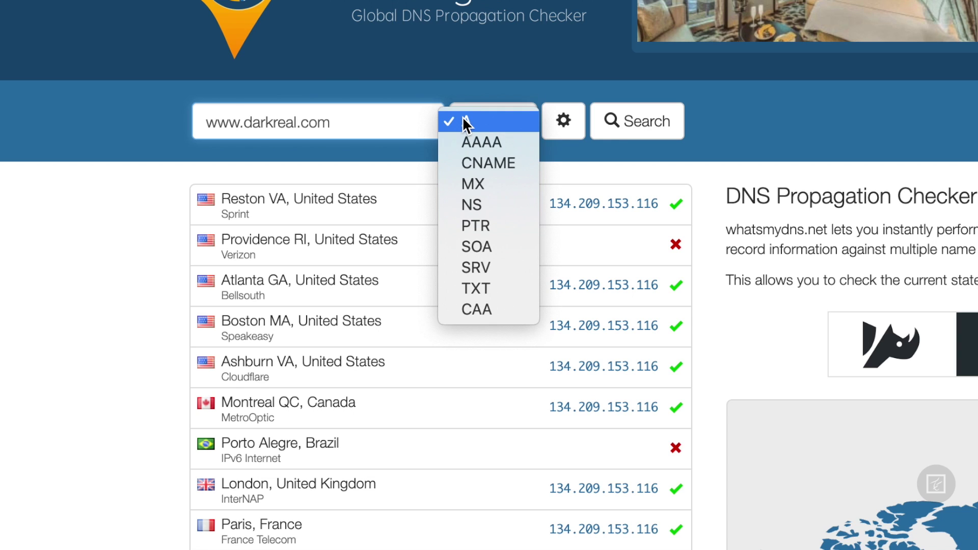
left_click(482, 162)
left_click(630, 127)
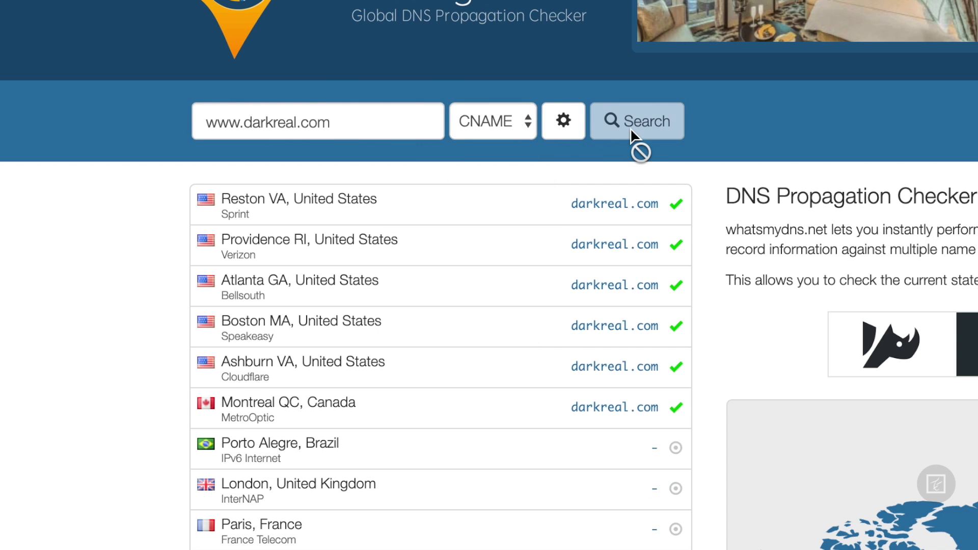
scroll(630, 128, "down", 5)
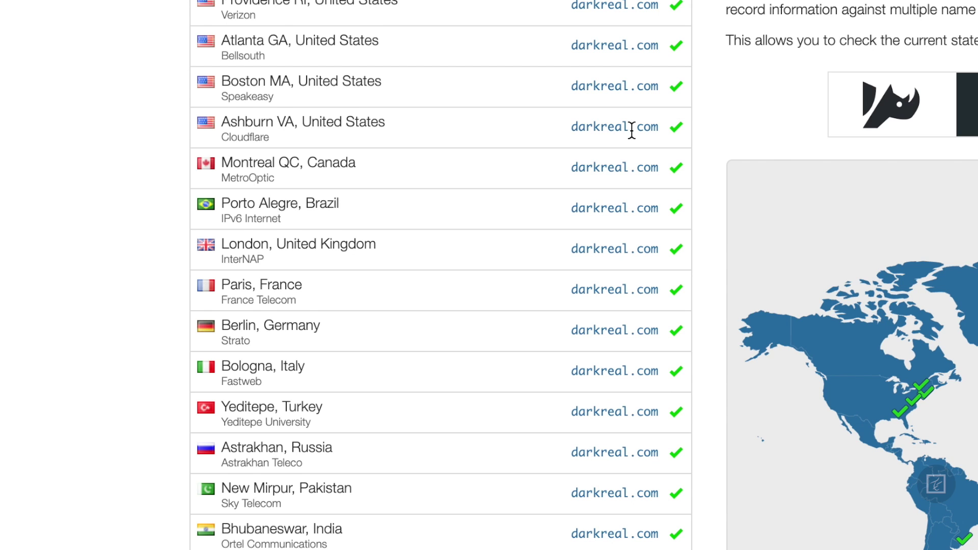
scroll(632, 132, "up", 2)
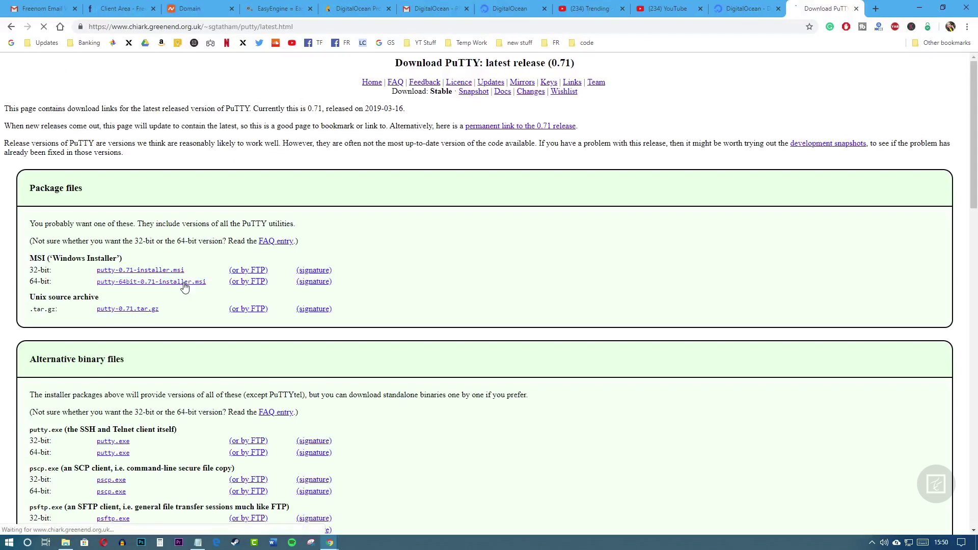
- Launch PuTTY from the system search so its configuration window appears
key("super")
type("putty")
key("Return")
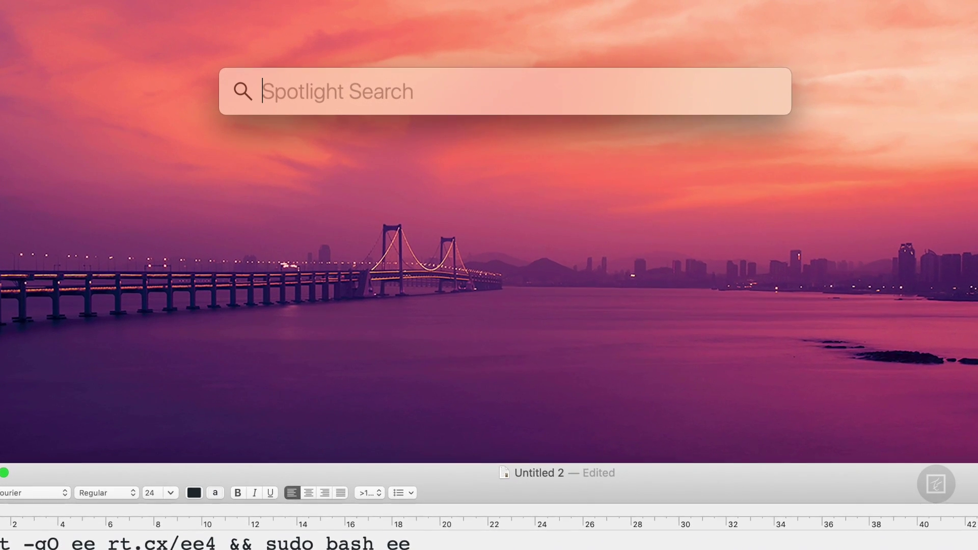
type("terminal")
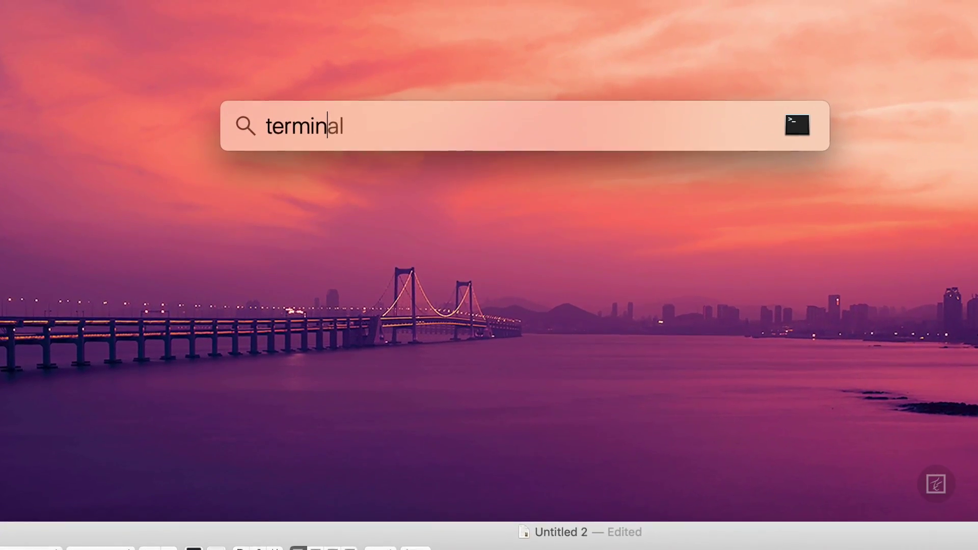
key("Return")
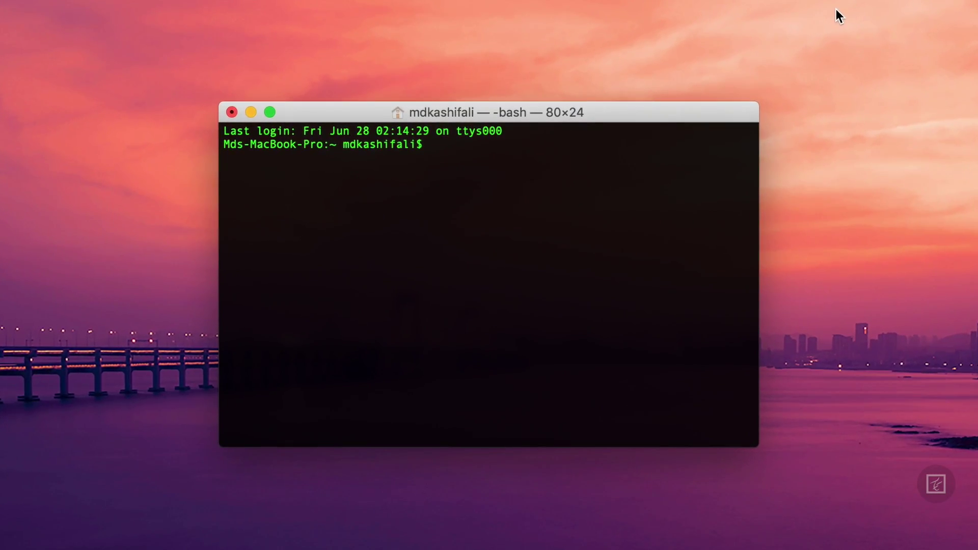
type("ssh root@")
mouse_move(469, 359)
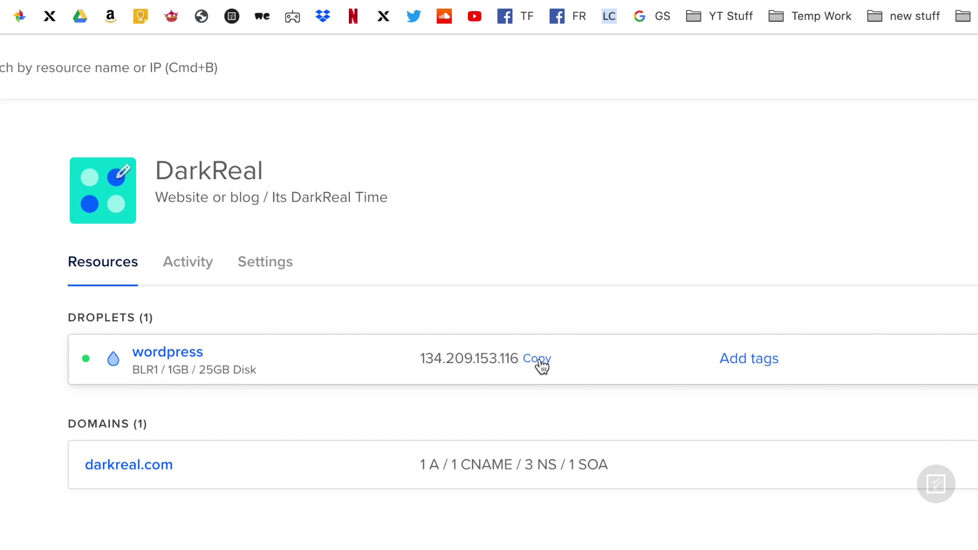
left_click(542, 368)
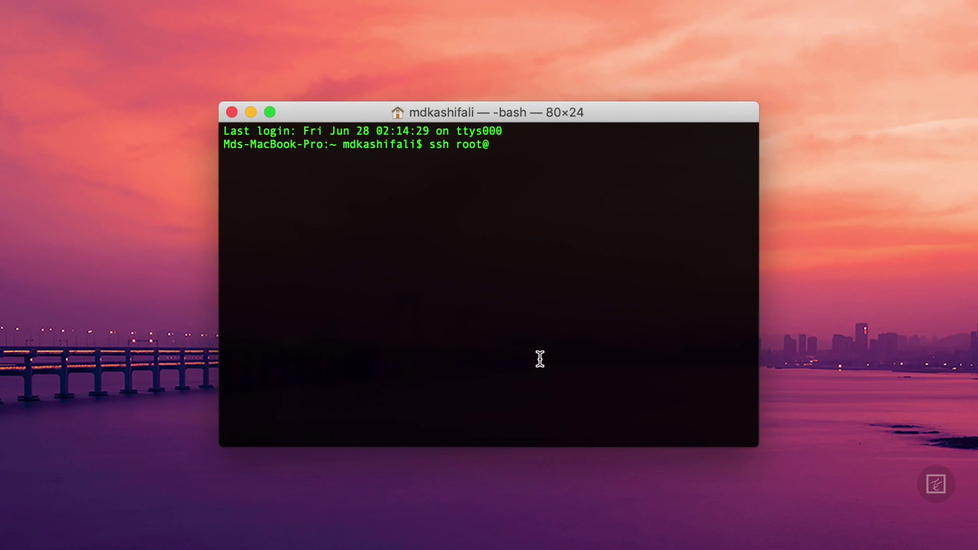
key("super+v")
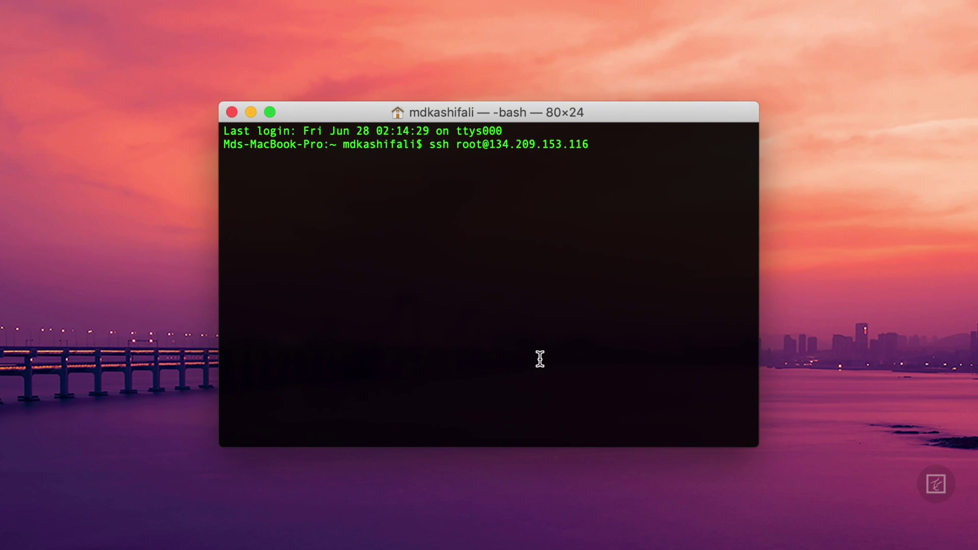
key("Return")
type("yes")
key("Return")
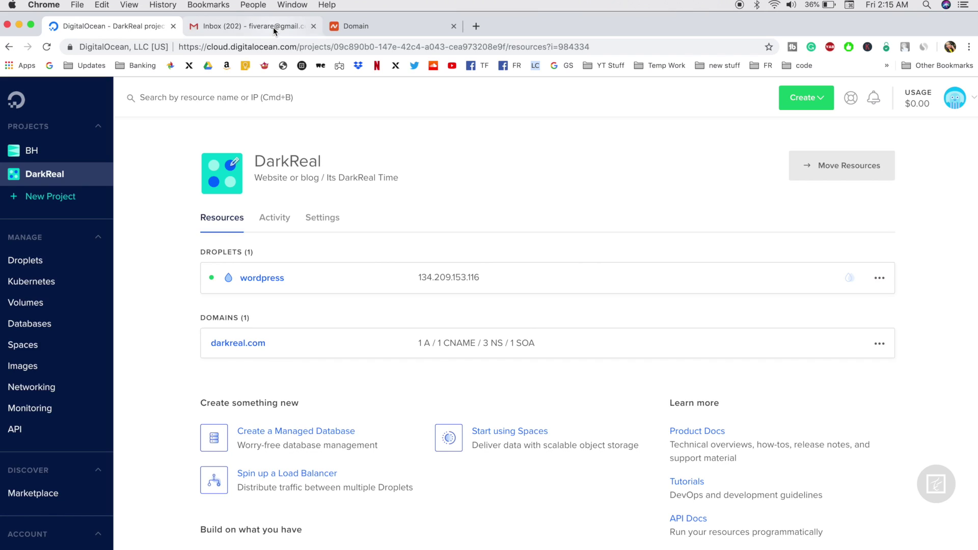
left_click(273, 27)
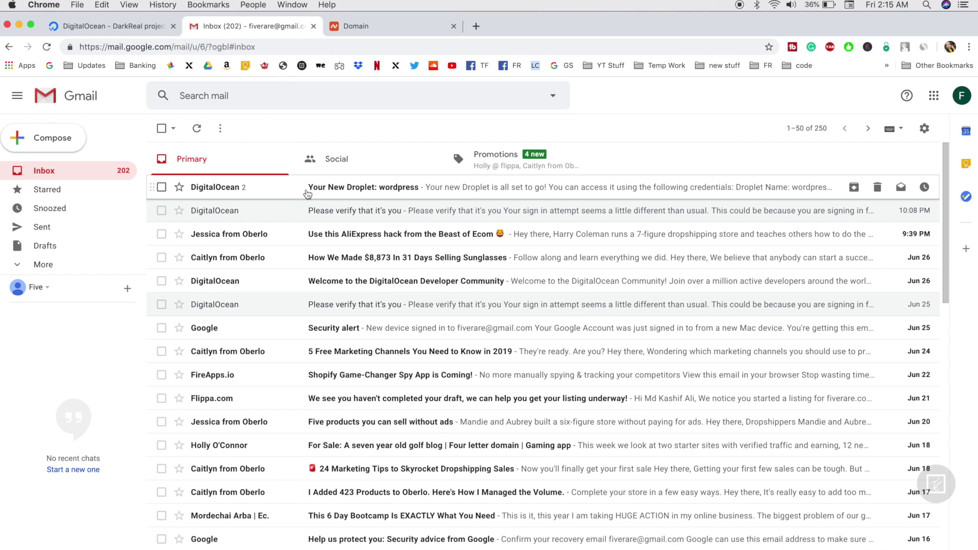
- Copy the root password from the 'Your New Droplet' email and submit it at the SSH prompt
left_click(329, 188)
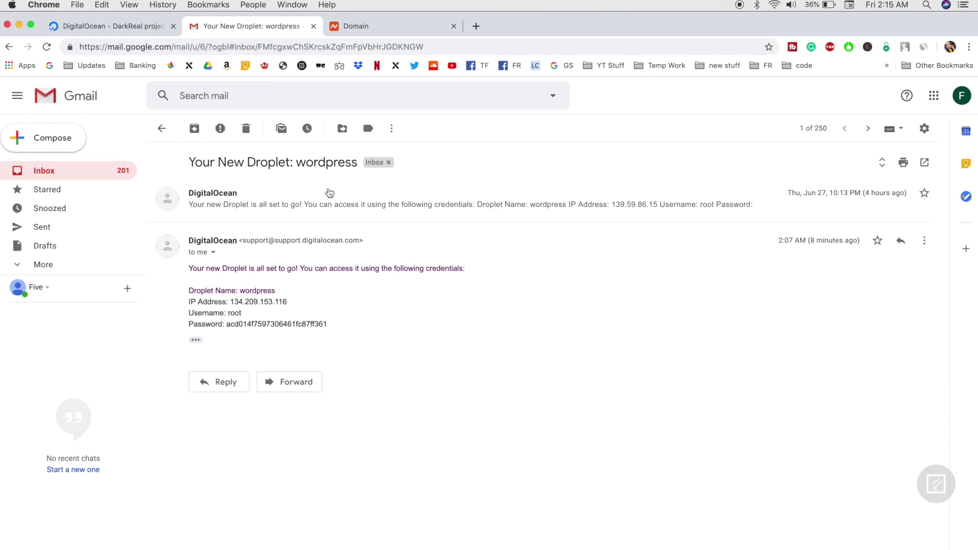
double_click(263, 324)
left_click(450, 318)
key("super+c")
key("super+Tab")
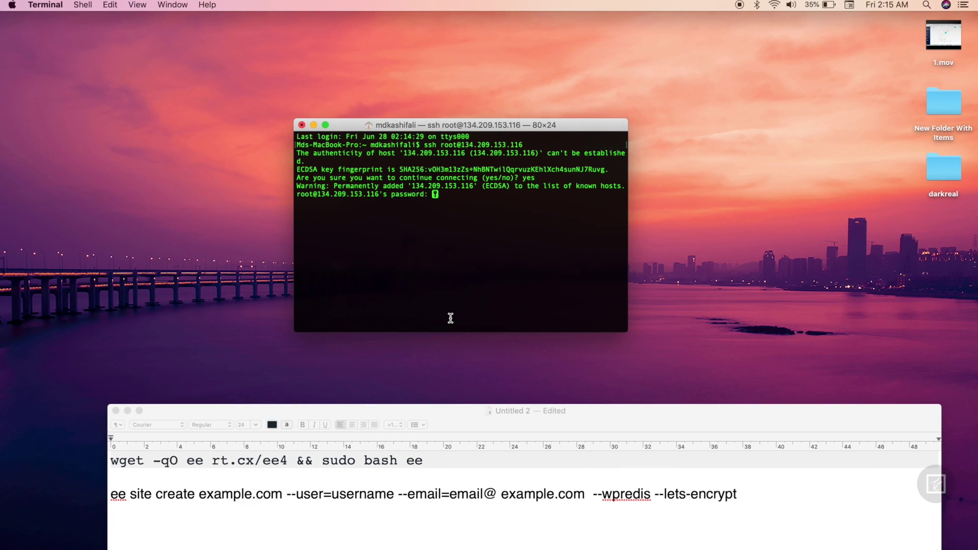
key("super+v")
key("Return")
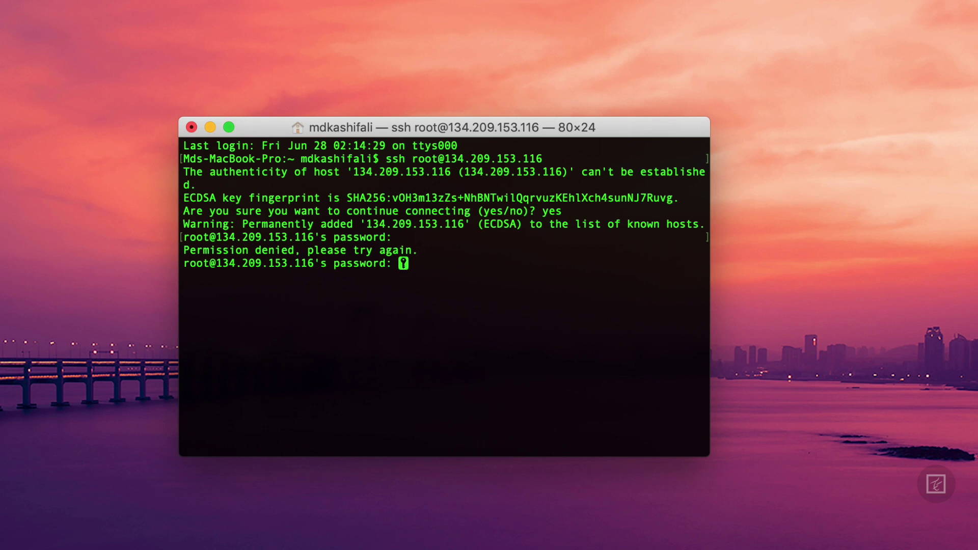
- After the denied attempt, recopy the password from the email and log in successfully
key("super+Tab")
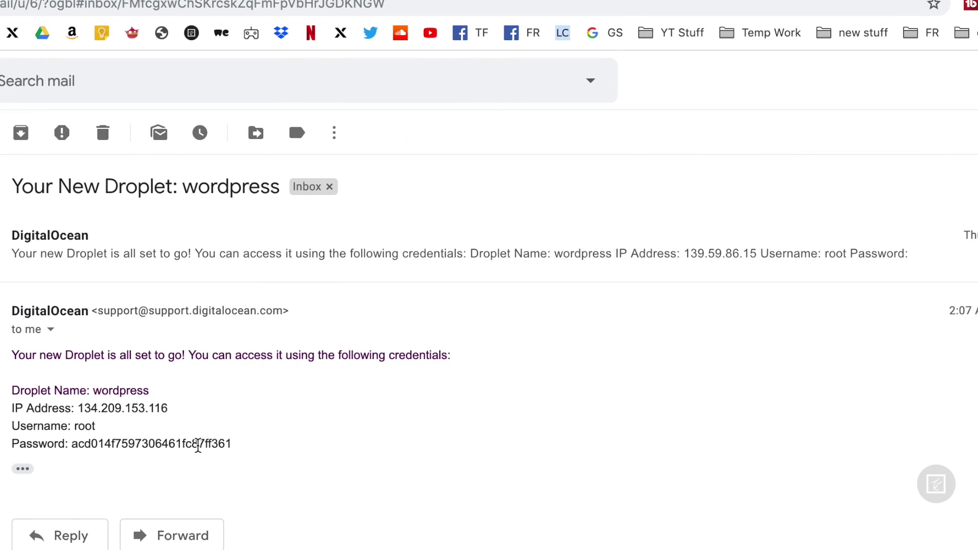
double_click(198, 445)
key("super+Tab")
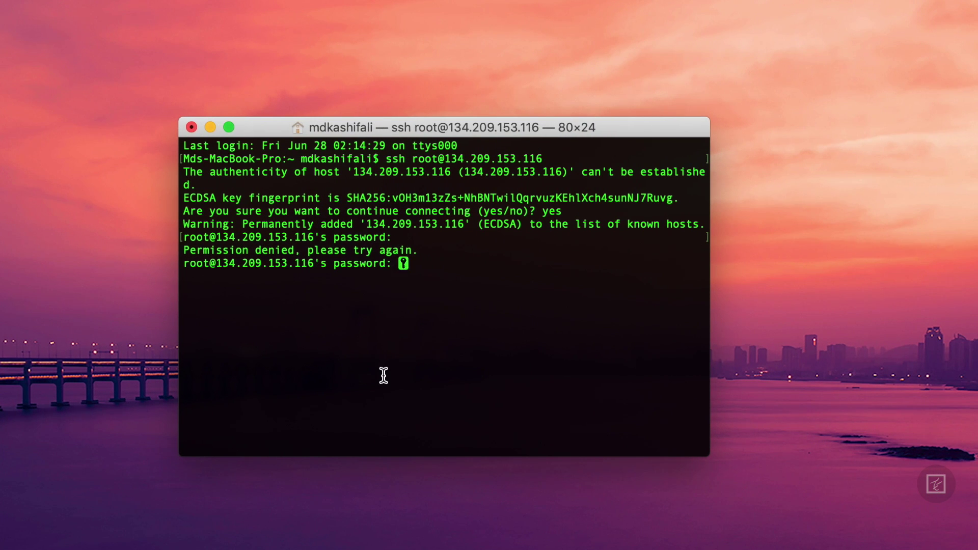
key("Return")
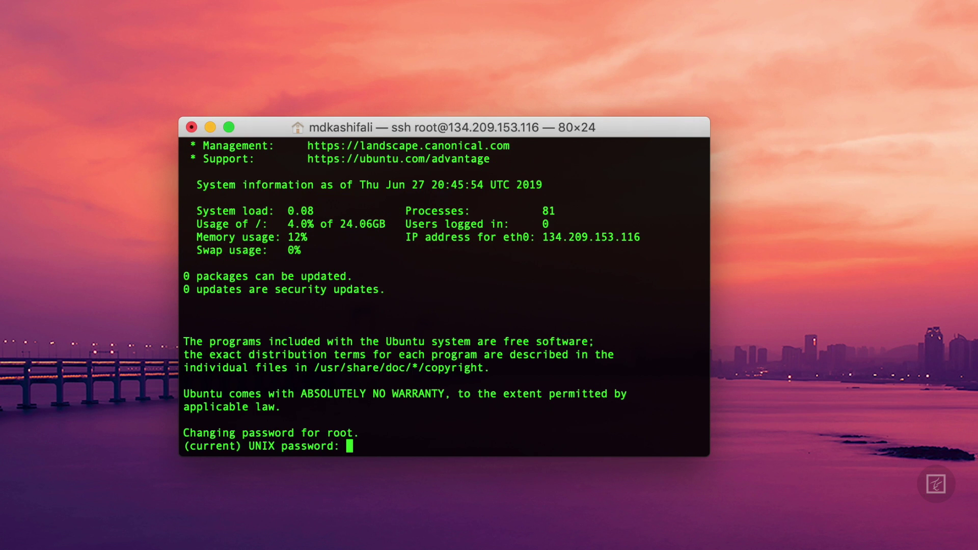
- Enter the current root password, then a new UNIX password twice, reaching the root@wordpress prompt
key("Return")
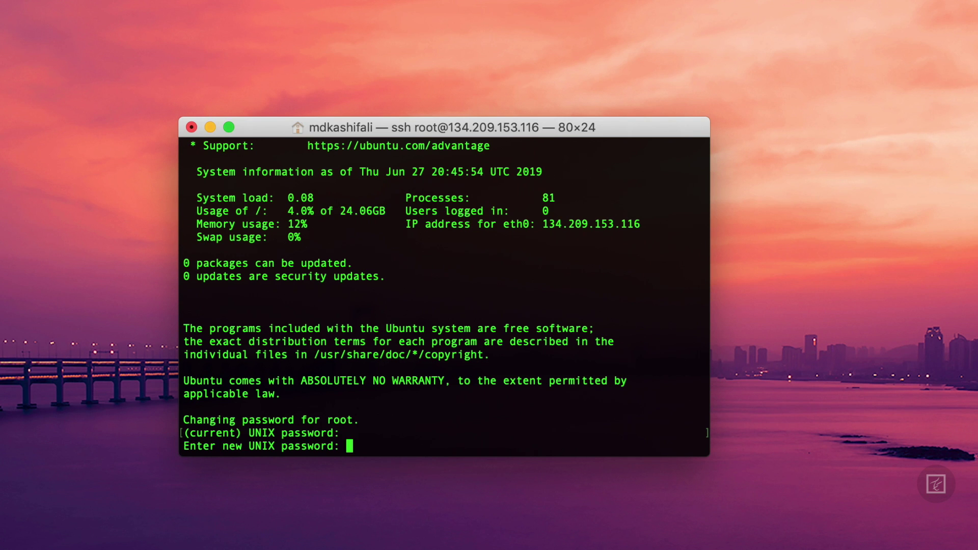
key("Return")
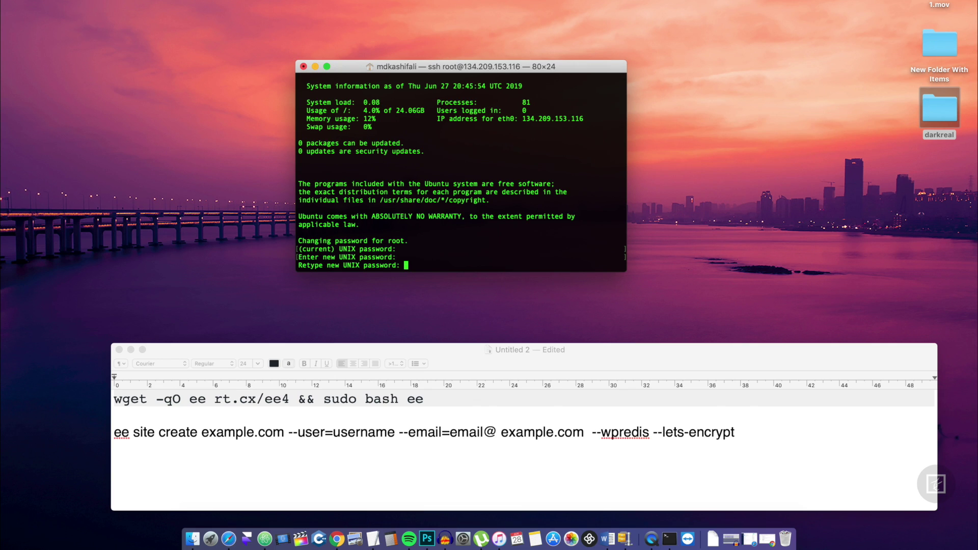
key("Return")
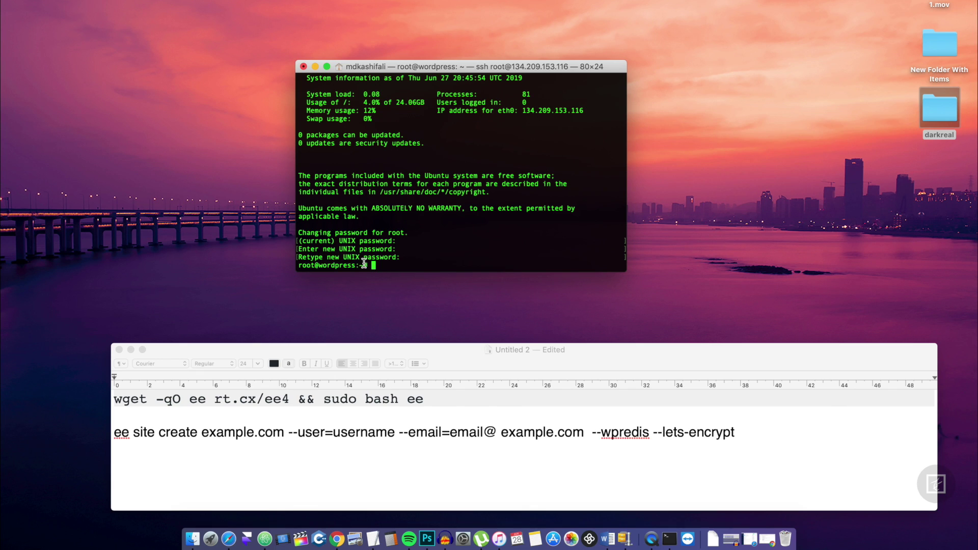
- Copy the wget EasyEngine install line from the notes and run it on the droplet
left_click(424, 406)
left_click_drag(424, 401, 112, 393)
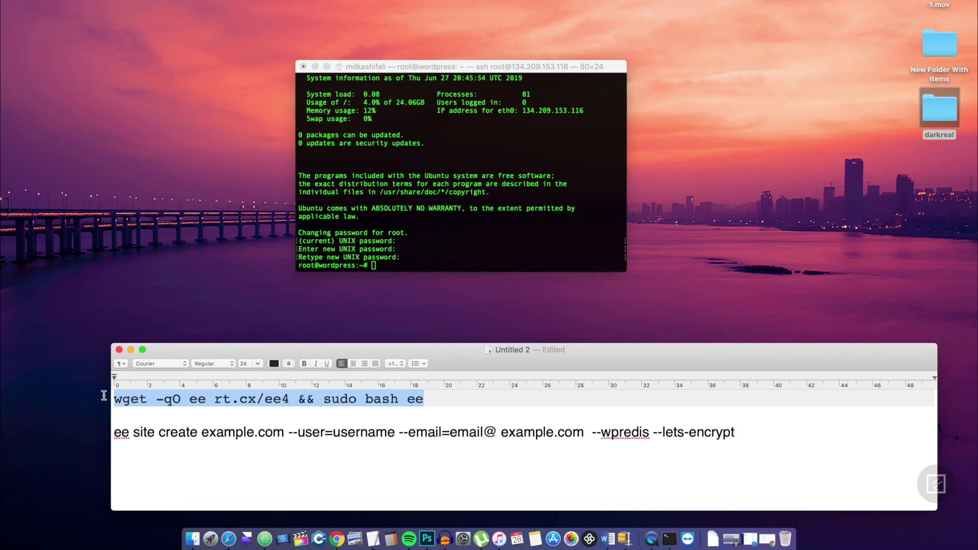
left_click(378, 269)
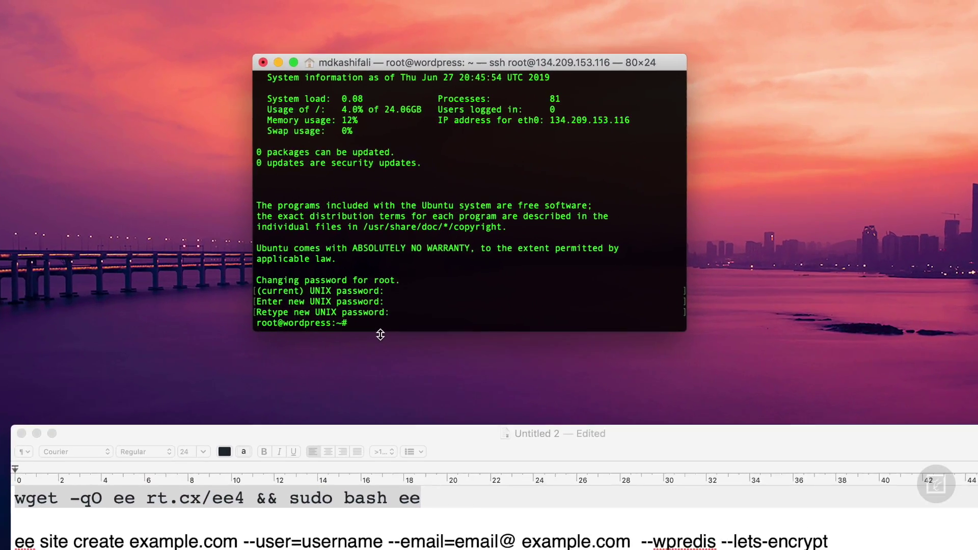
key("super+v")
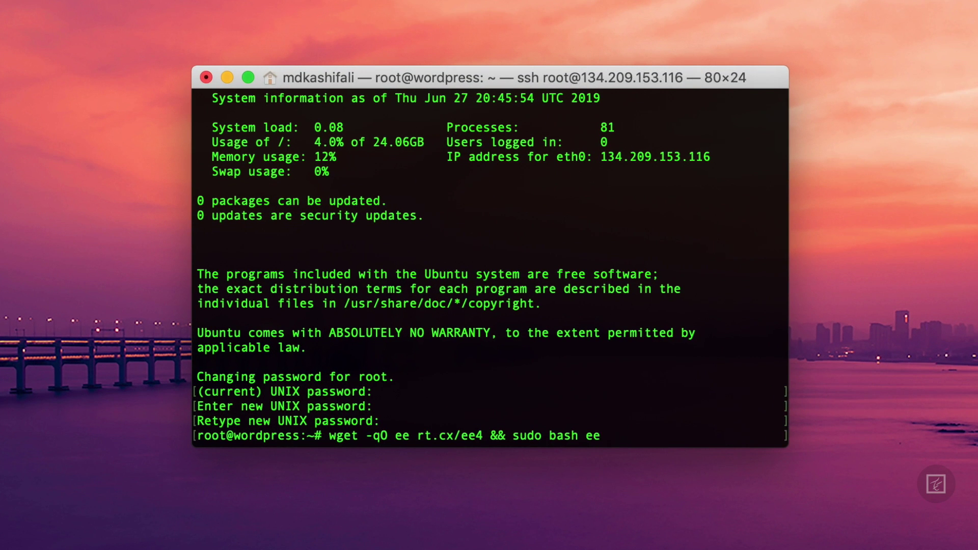
key("Return")
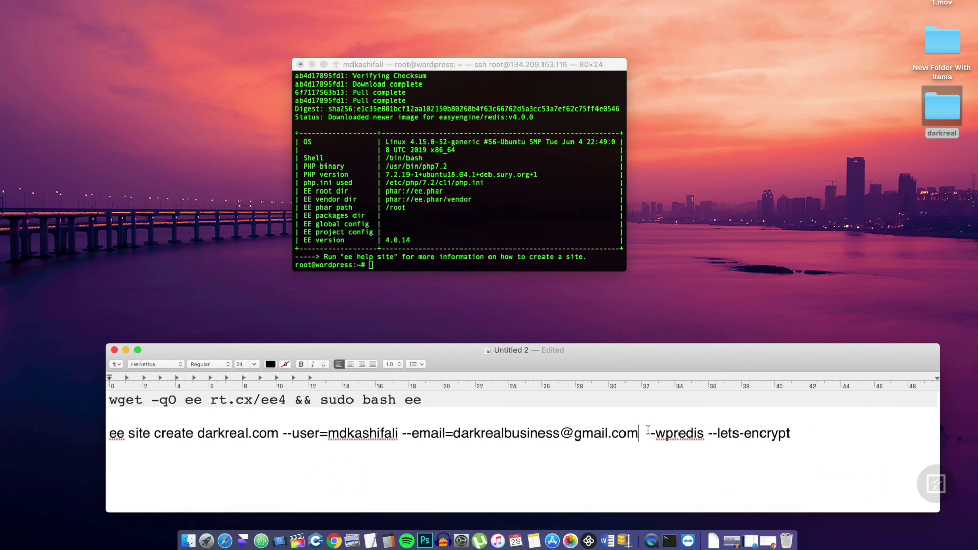
- Copy the ee site create darkreal.com line from the notes and run it on the server
triple_click(648, 432)
key("shift+Left")
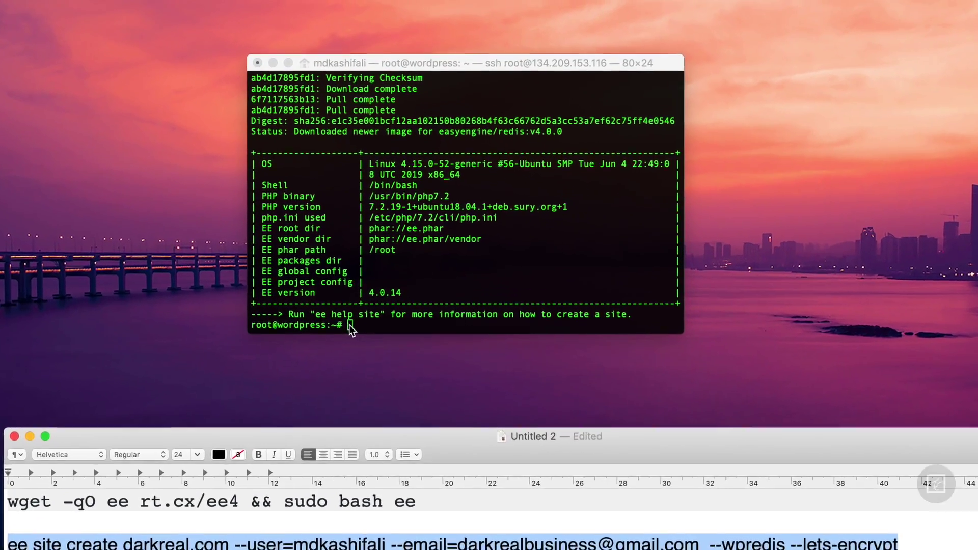
left_click(387, 268)
key("super+v")
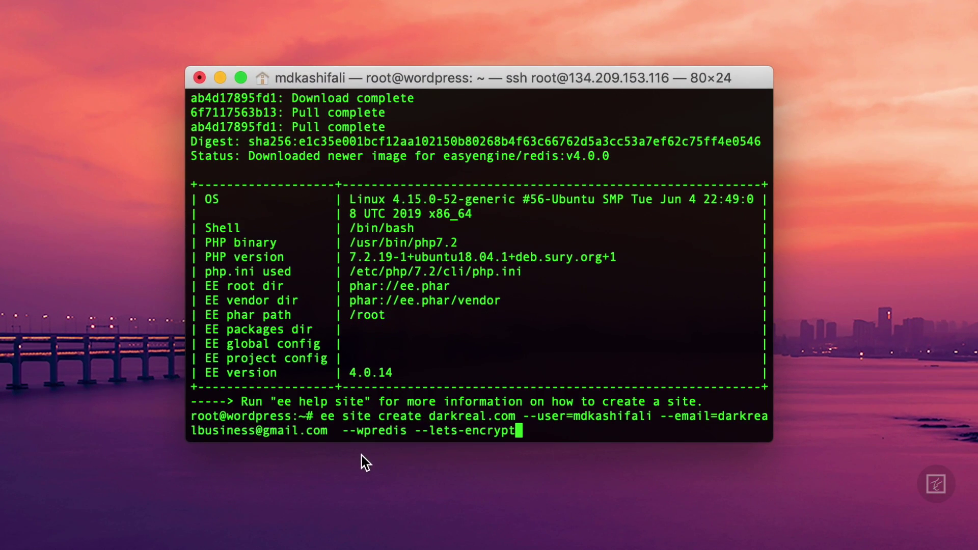
key("Return")
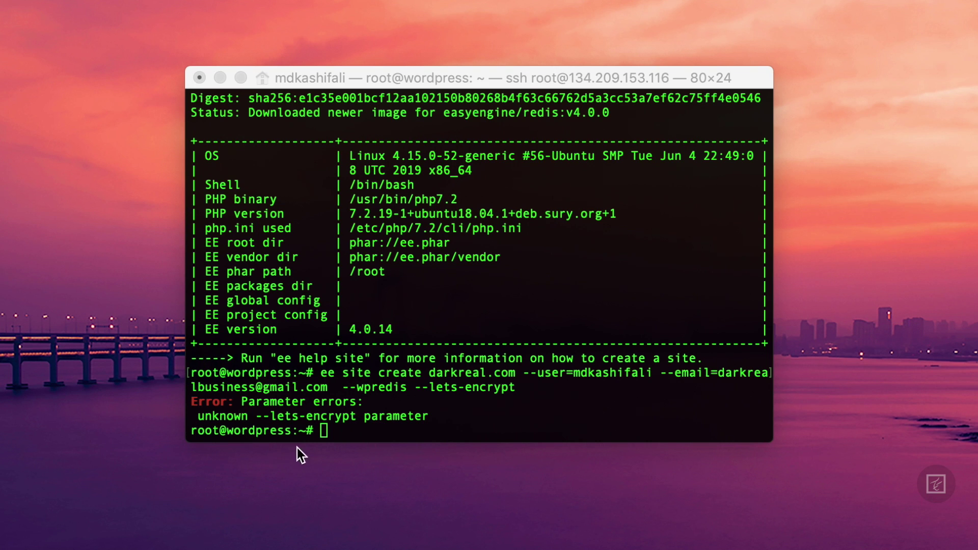
- Recall the rejected command, correct --lets-encrypt to --letsencrypt, and rerun it
left_click(329, 435)
key("Up")
key("Left")
key("Left")
key("Left")
key("BackSpace")
key("End")
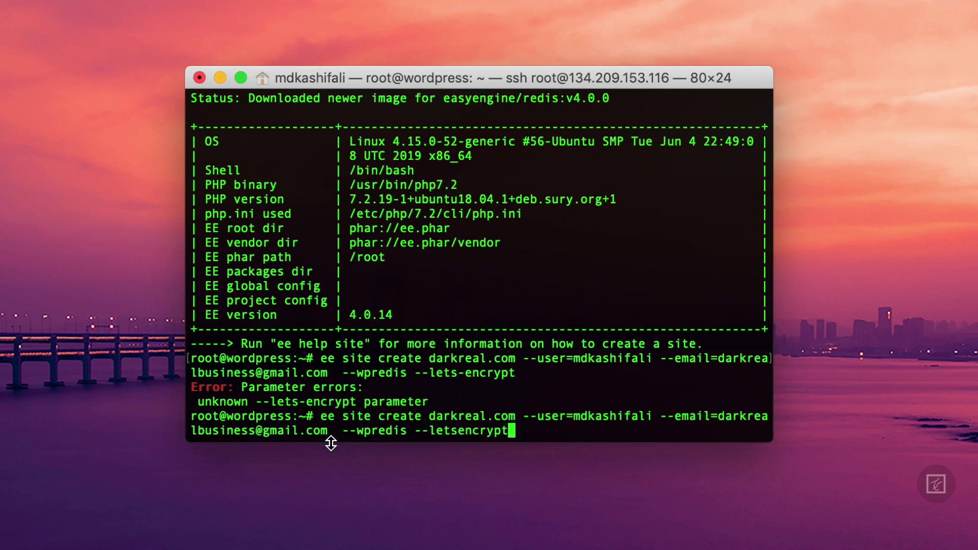
key("Return")
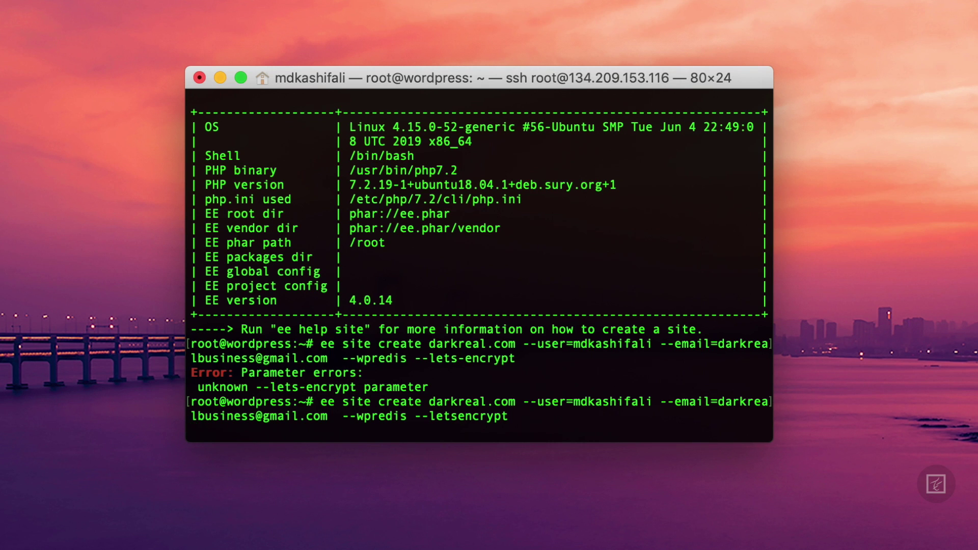
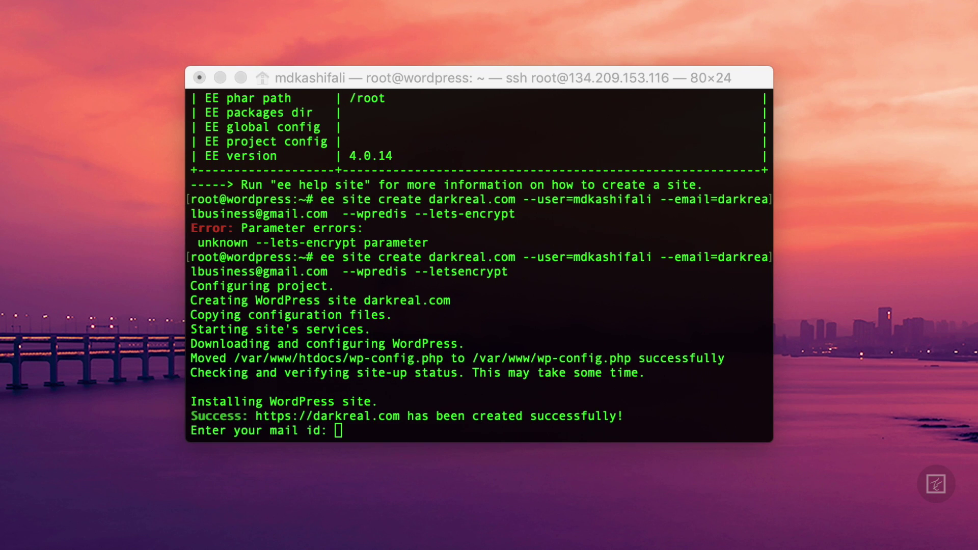
- Submit the email to the EasyEngine installer and paste the darkreal.com site details table into the notes
left_click(372, 432)
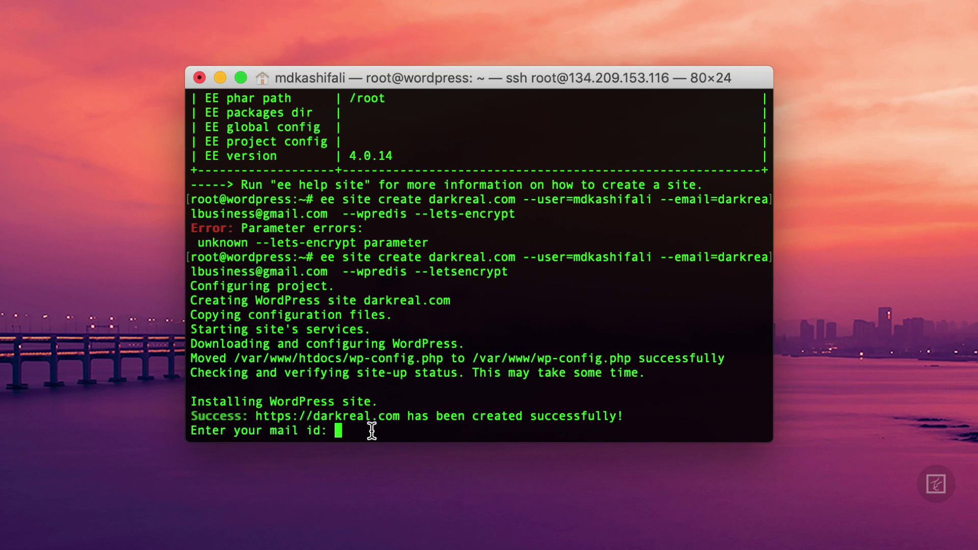
key("Return")
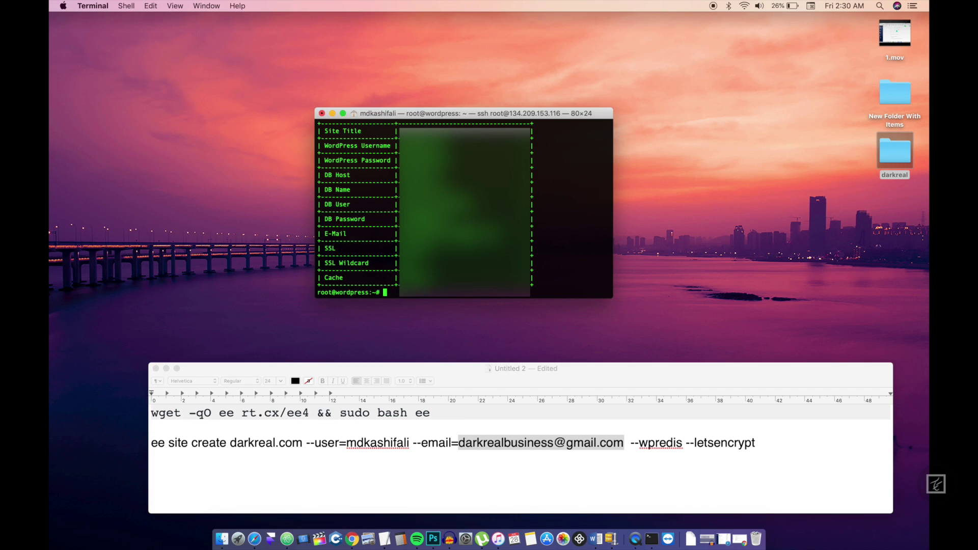
scroll(464, 206, "up", 2)
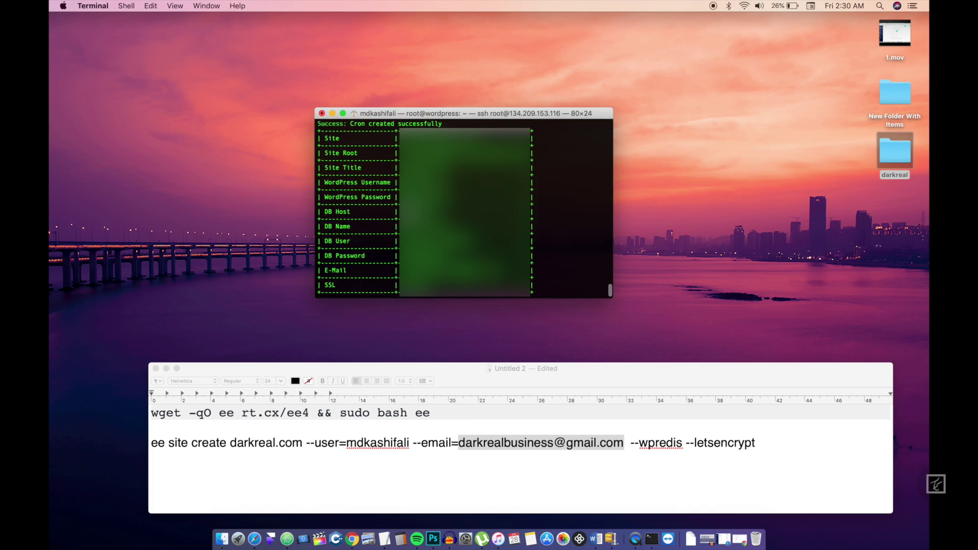
scroll(405, 212, "up", 3)
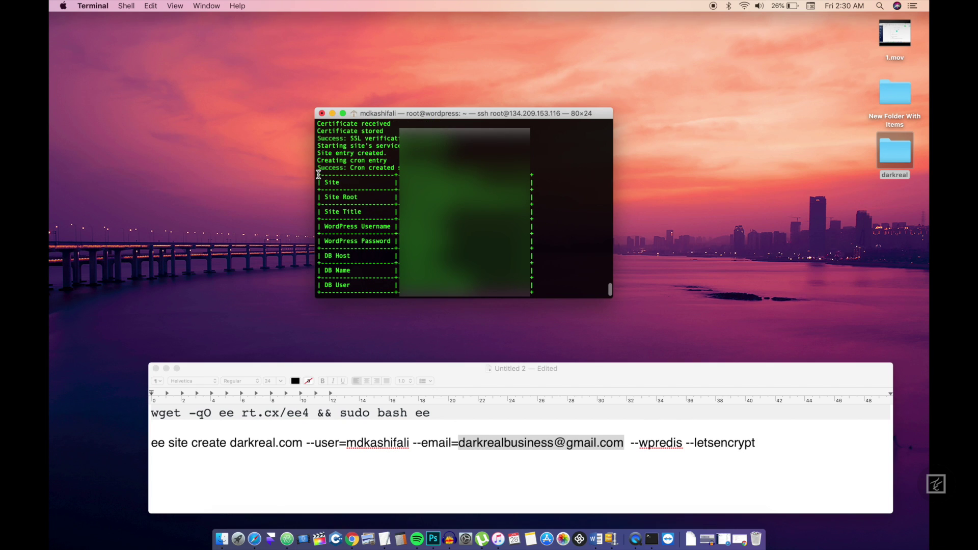
left_click_drag(319, 175, 543, 286)
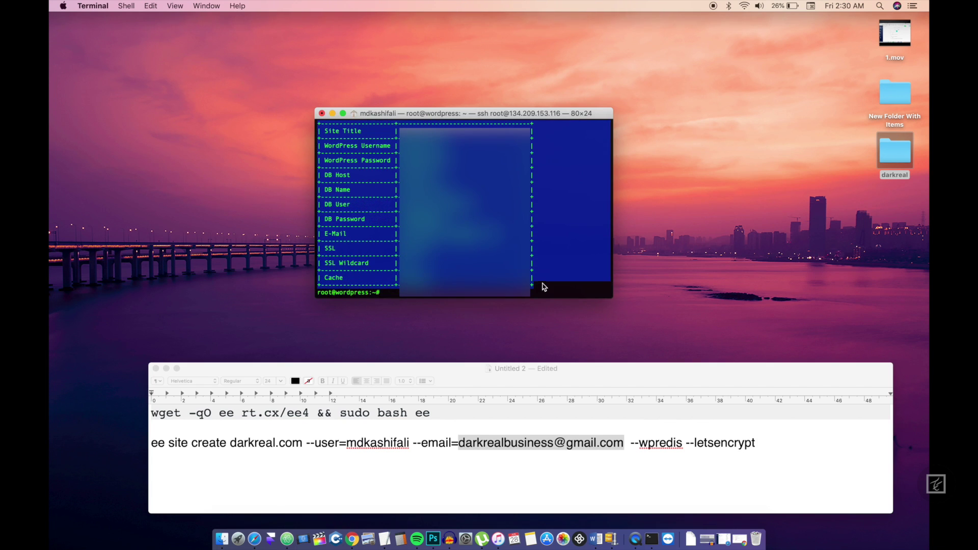
key("super+c")
left_click(764, 446)
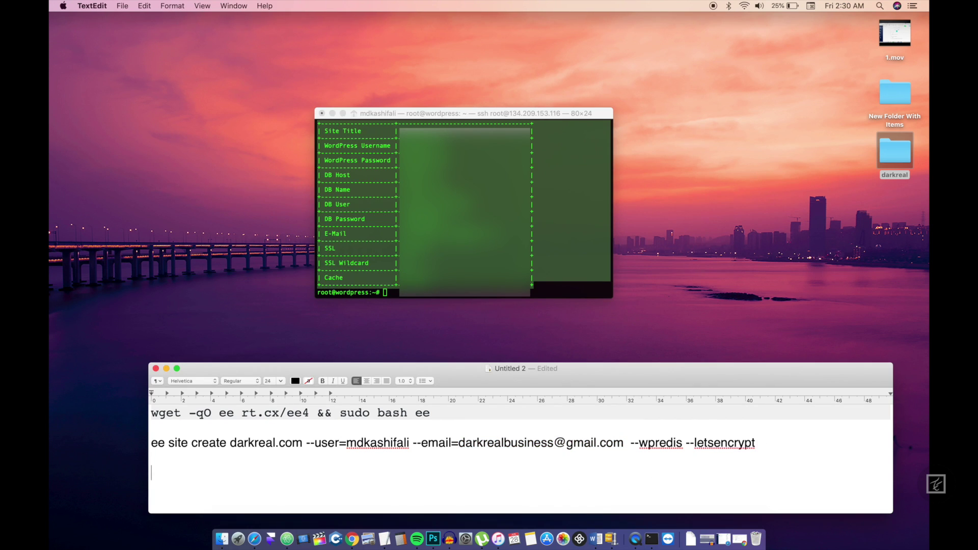
key("super+v")
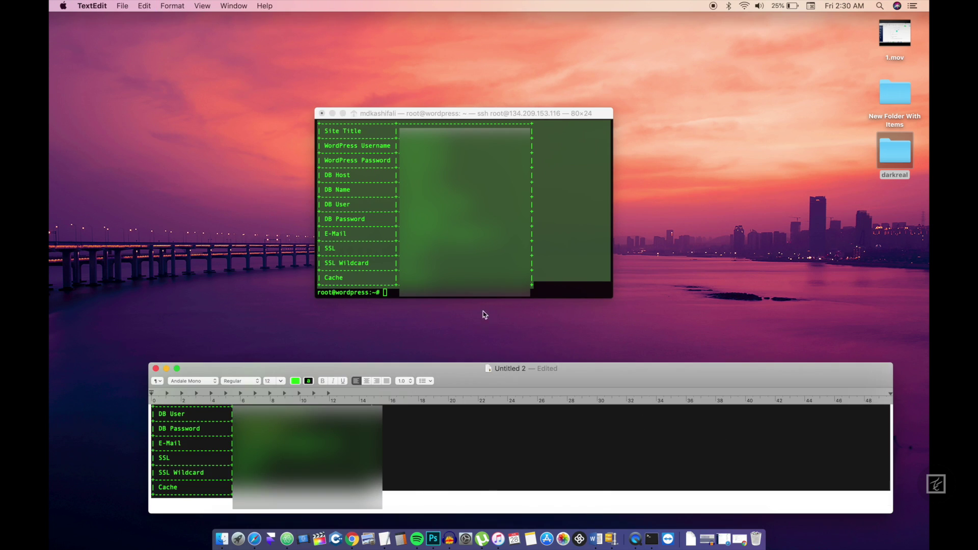
- Load the new darkreal.com site over HTTPS in Chrome
key("super+Tab")
type("darkreal.com")
key("Return")
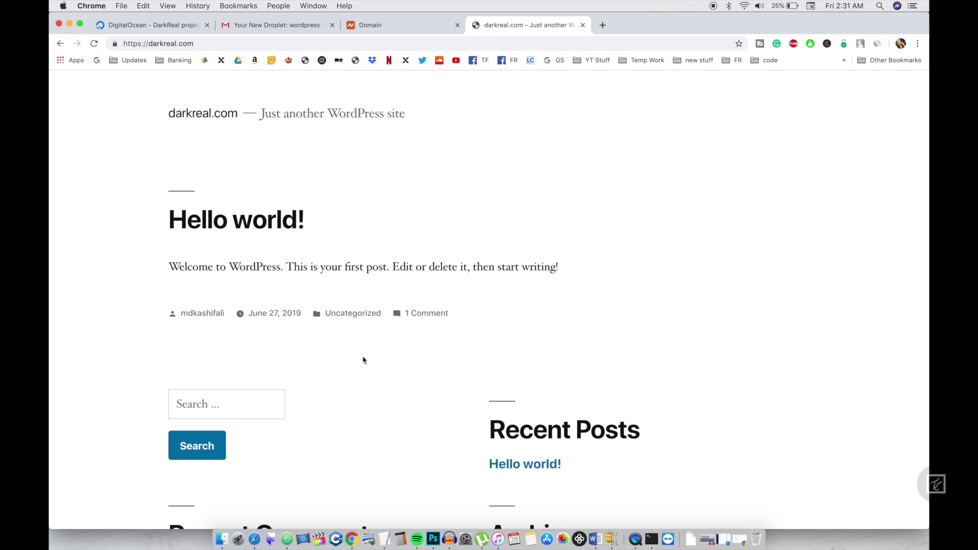
scroll(363, 359, "down", 5)
scroll(364, 361, "up", 5)
scroll(363, 359, "down", 1)
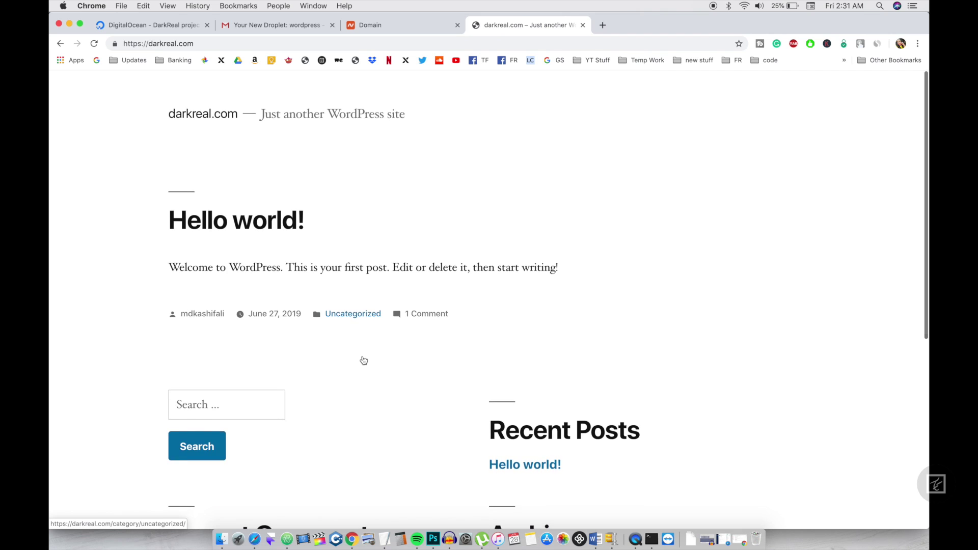
- Verify darkreal.com's connection security shows a valid Let's Encrypt certificate
left_click(302, 44)
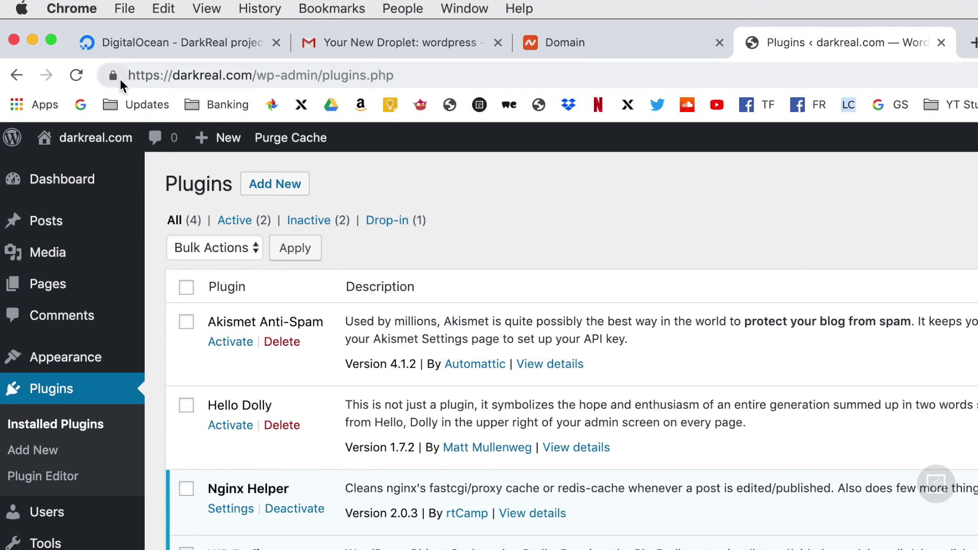
left_click(116, 76)
left_click(181, 239)
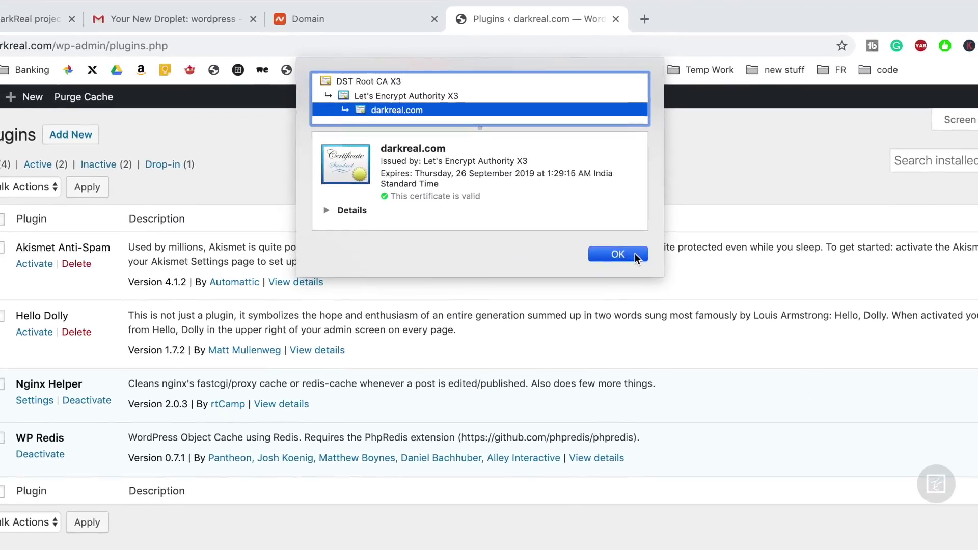
left_click(634, 251)
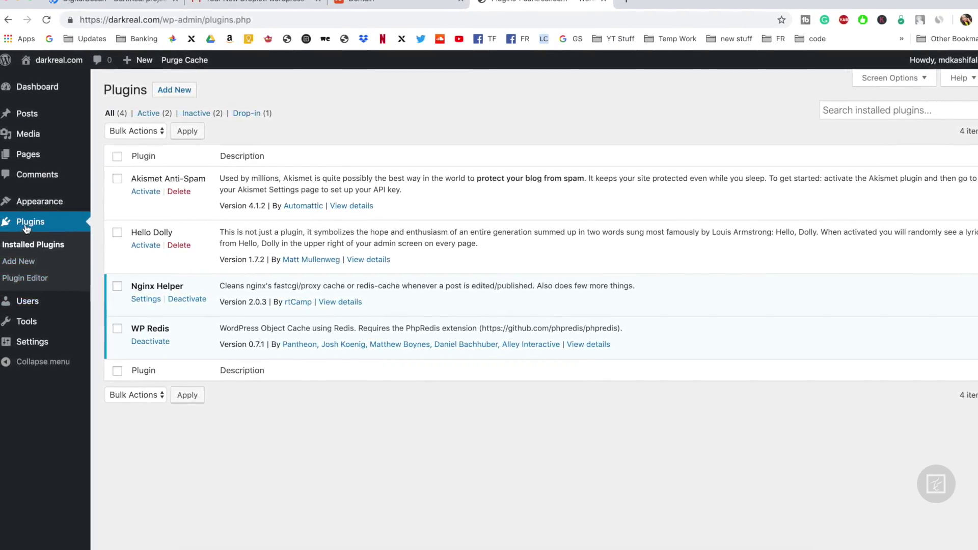
mouse_move(41, 203)
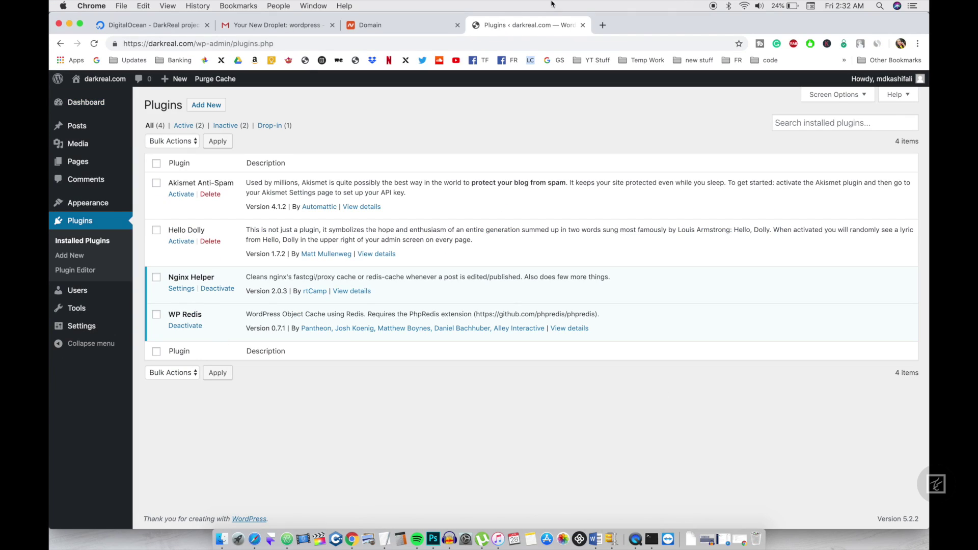
- Start a Pingdom speed test of darkreal.com from the Asia – Japan – Tokyo location
left_click(602, 26)
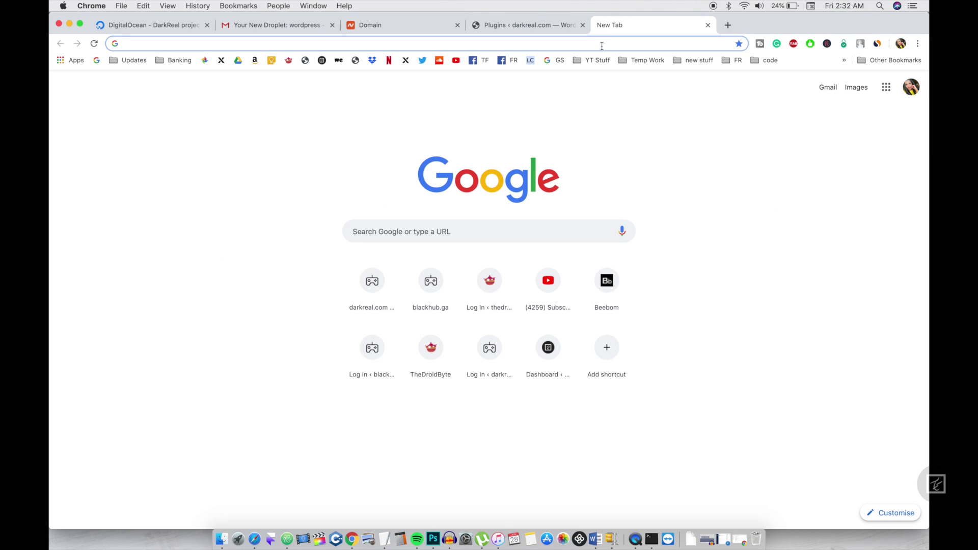
type("pingdom speed test")
key("Return")
left_click(164, 166)
left_click(573, 240)
left_click(581, 262)
left_click(695, 243)
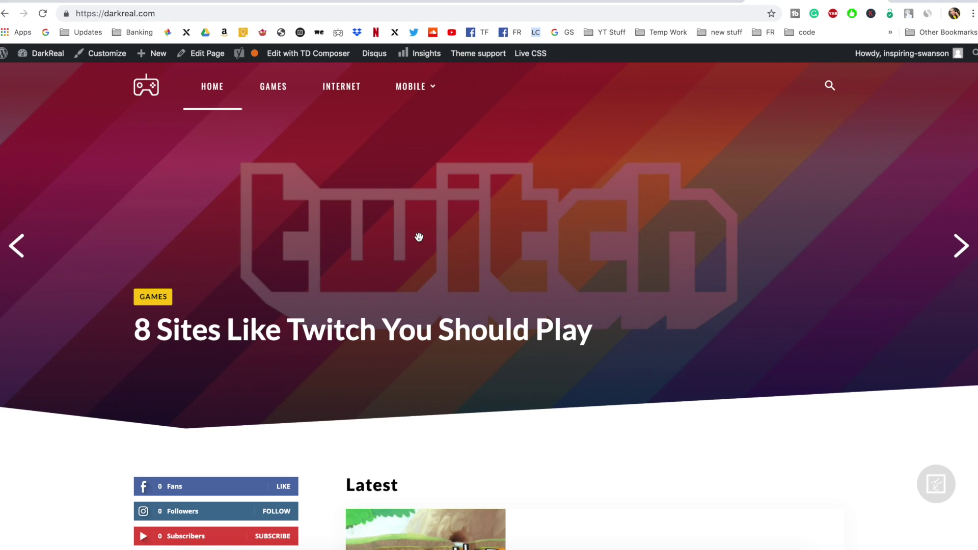
scroll(419, 237, "down", 2)
scroll(418, 237, "down", 3)
scroll(419, 237, "down", 2)
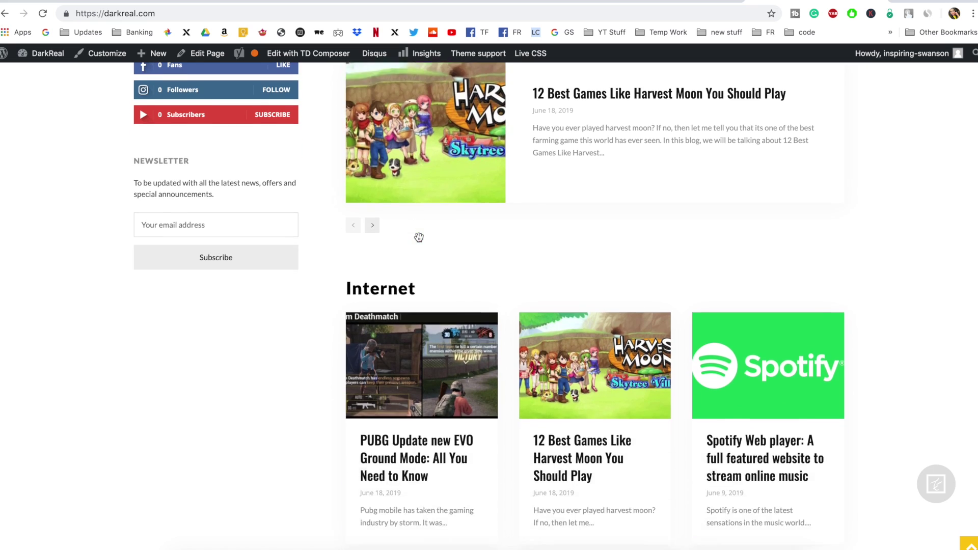
scroll(419, 237, "down", 2)
scroll(420, 237, "down", 2)
scroll(419, 242, "down", 2)
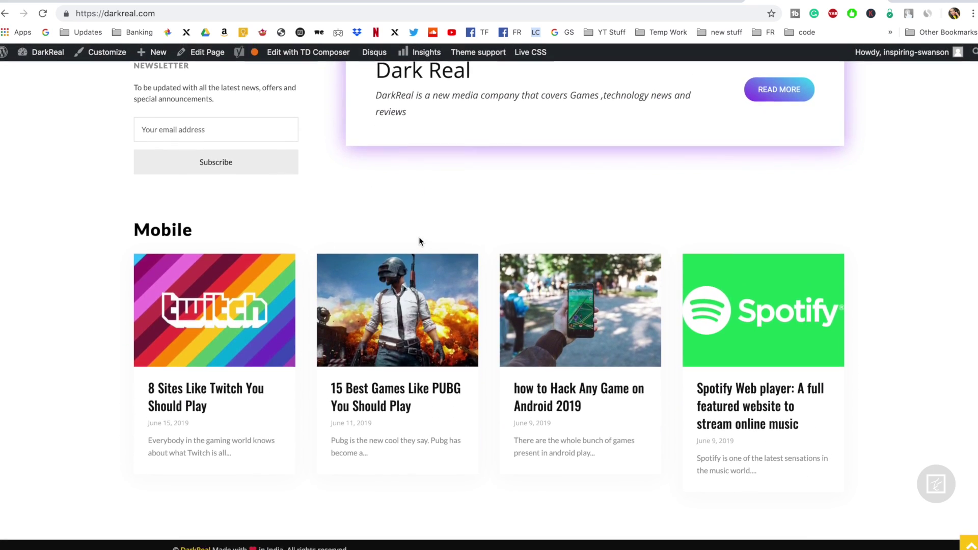
scroll(420, 241, "up", 15)
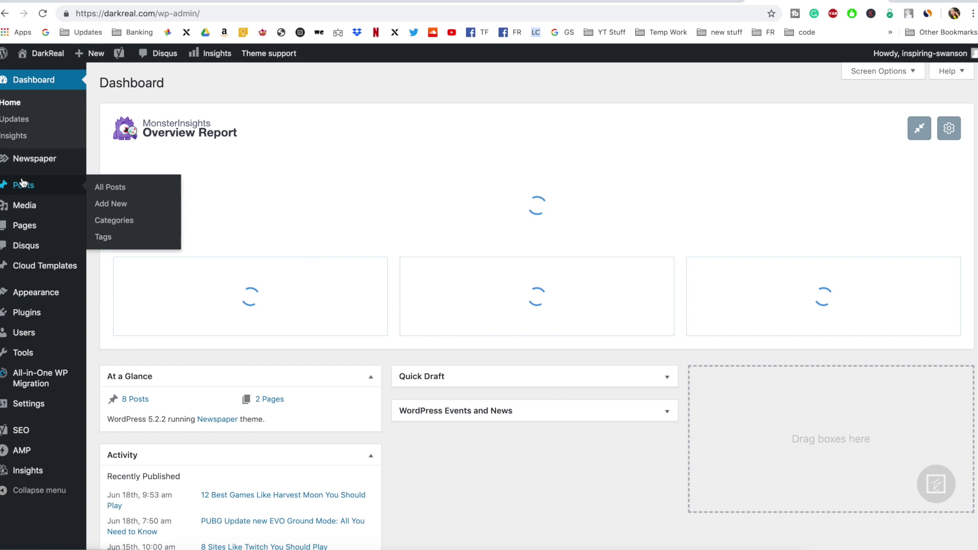
left_click(25, 185)
scroll(169, 256, "down", 2)
scroll(419, 237, "down", 1)
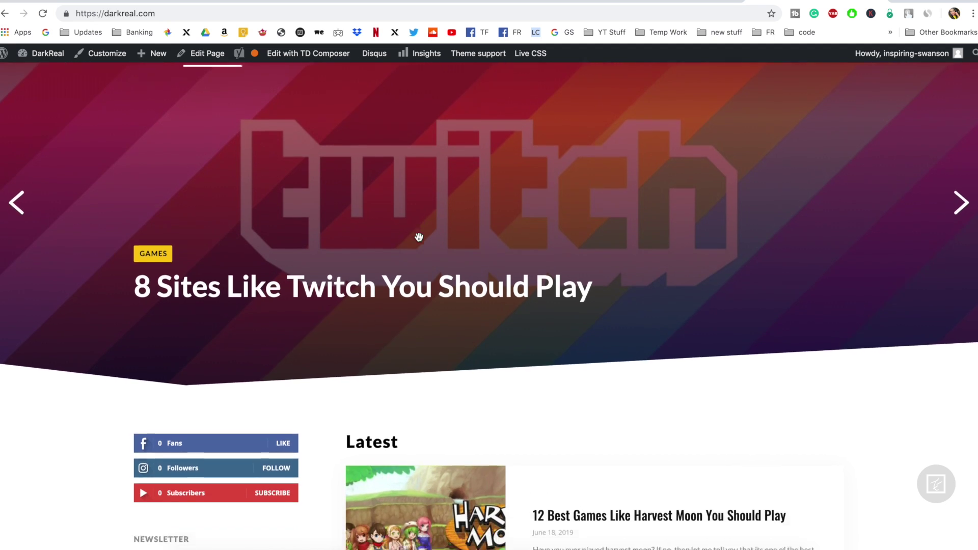
scroll(419, 237, "down", 2)
scroll(419, 237, "down", 1)
scroll(419, 237, "down", 1)
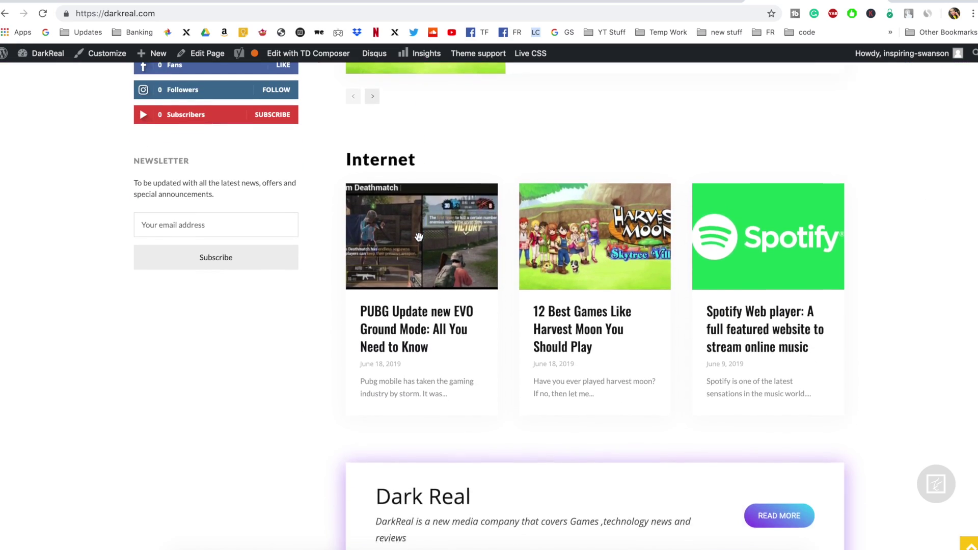